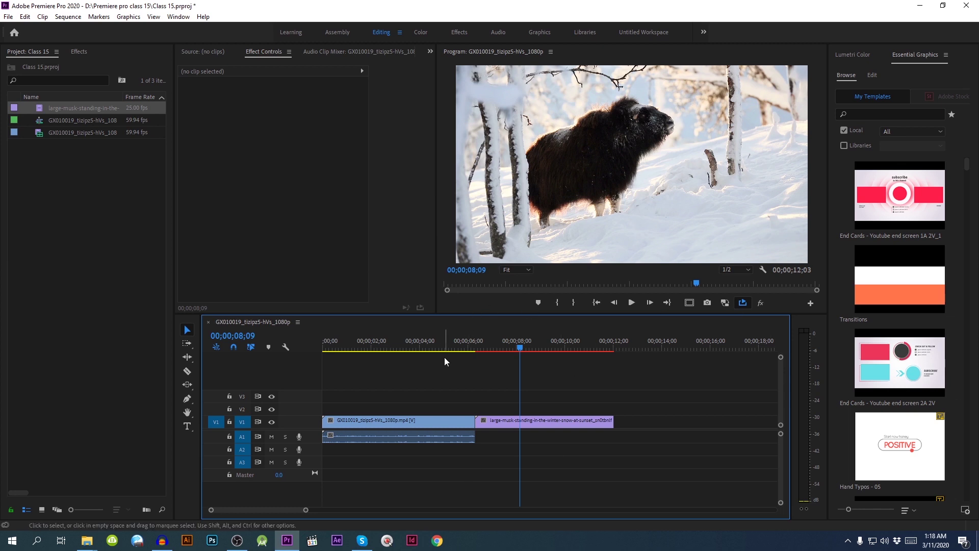
# Scrub back to the start of the sequence and select the GX dock clip.
pyautogui.moveTo(418, 345); pyautogui.dragTo(322, 371)
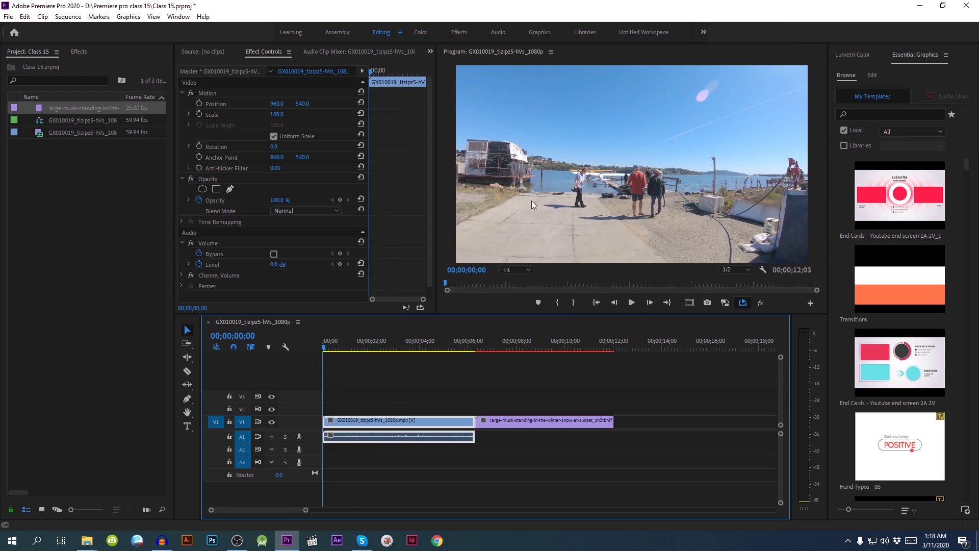
pyautogui.press('space')
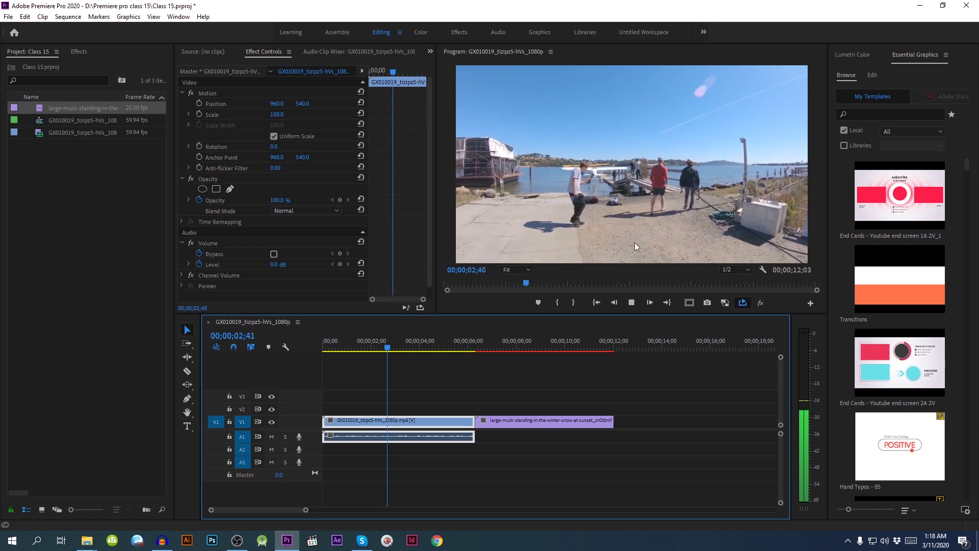
pyautogui.press('space')
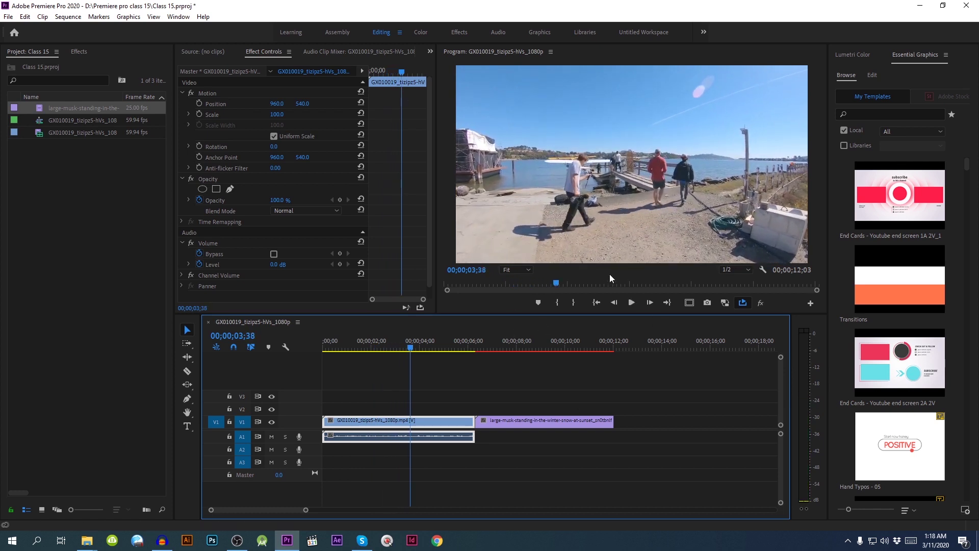
# Search the Effects panel for 'warp' and apply Warp Stabilizer to the dock clip.
pyautogui.click(79, 52)
pyautogui.click(84, 66)
pyautogui.write('warp')
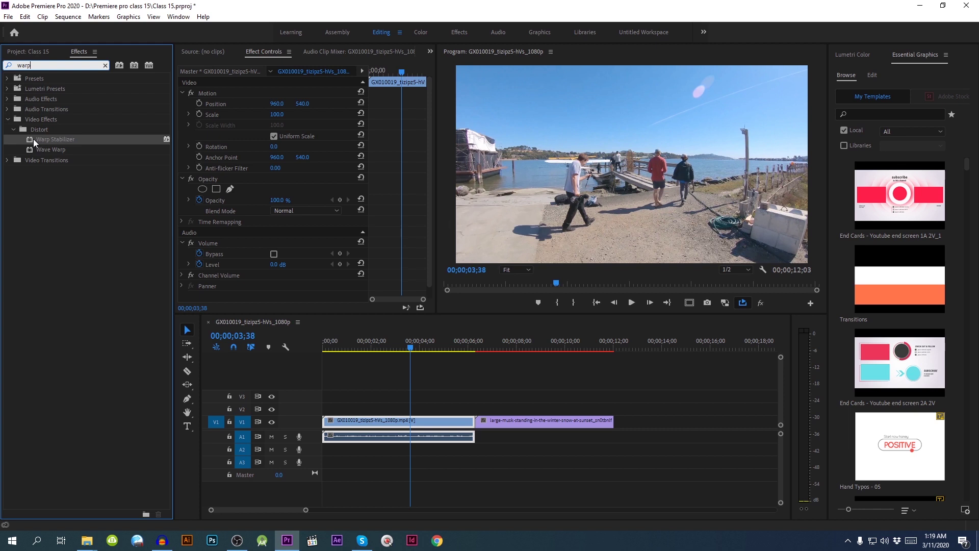
pyautogui.moveTo(32, 138); pyautogui.dragTo(400, 423)
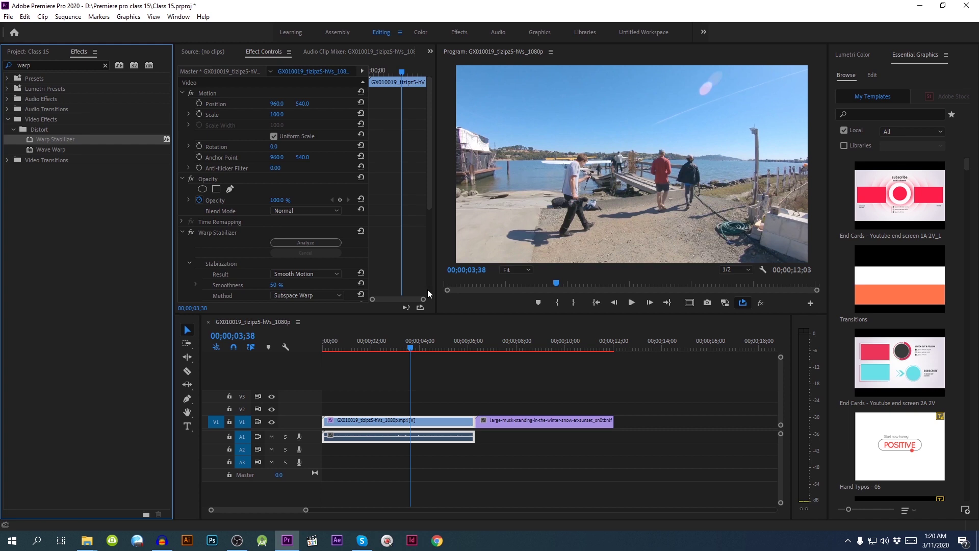
# Replay the stabilized dock footage from the start, then scroll to the Borders and Advanced settings.
pyautogui.moveTo(412, 348); pyautogui.dragTo(319, 356)
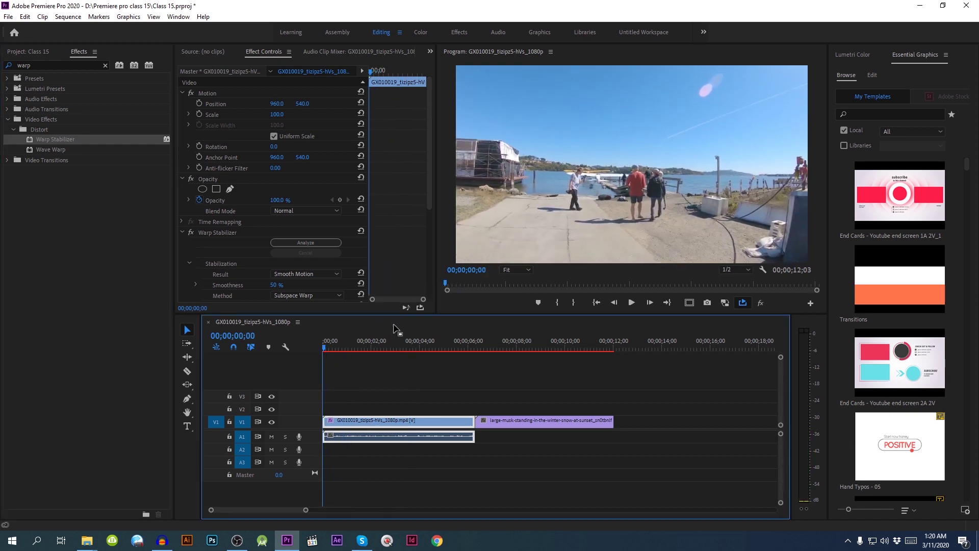
pyautogui.press('space')
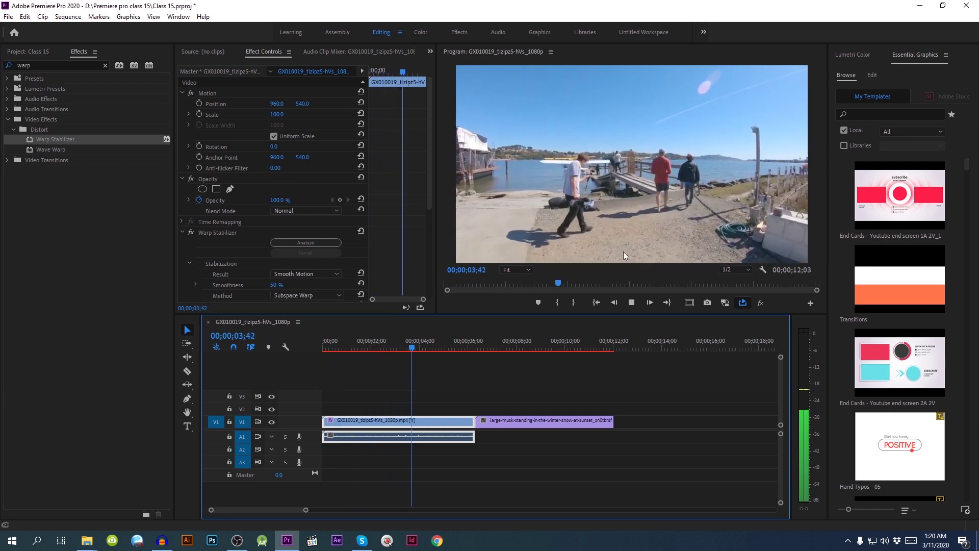
pyautogui.press('space')
pyautogui.click(323, 351)
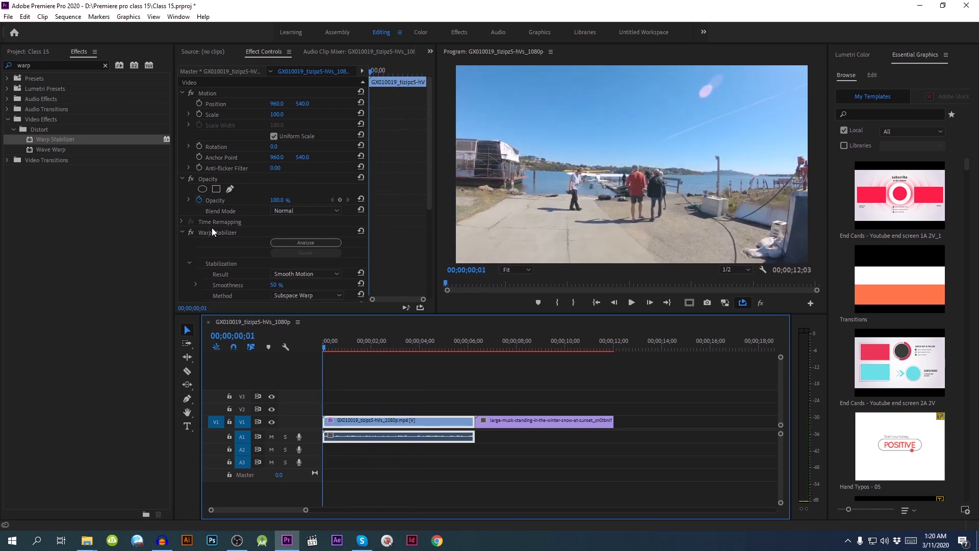
pyautogui.click(190, 230)
pyautogui.press('space')
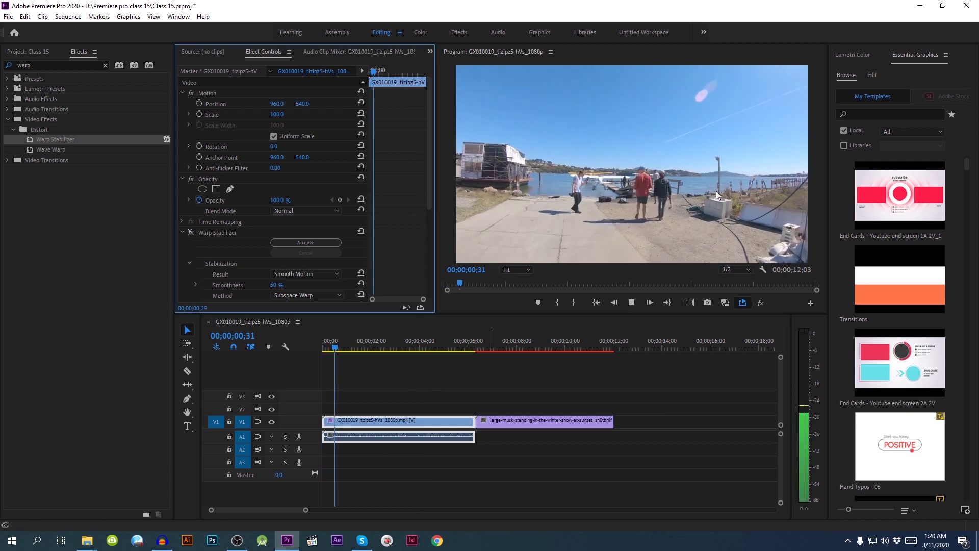
pyautogui.press('space')
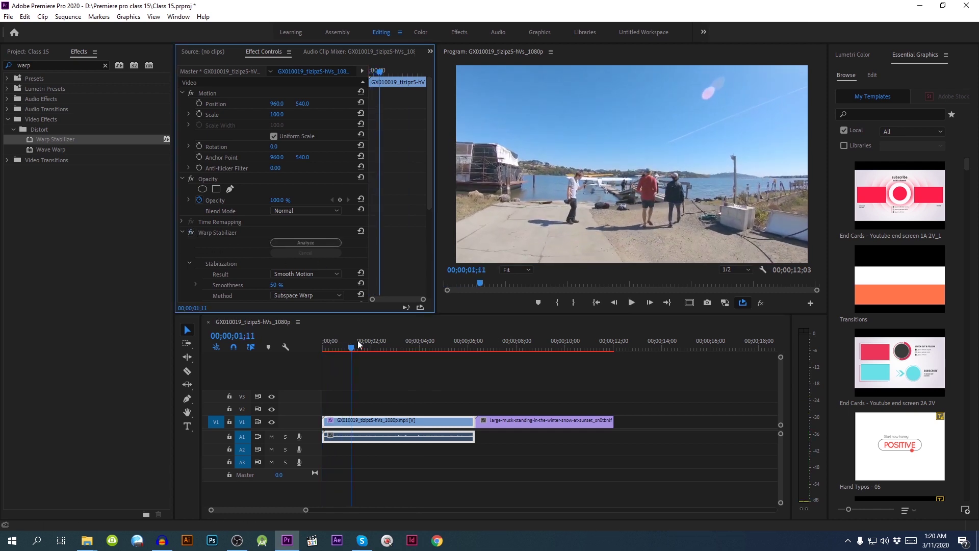
pyautogui.click(322, 348)
pyautogui.press('space')
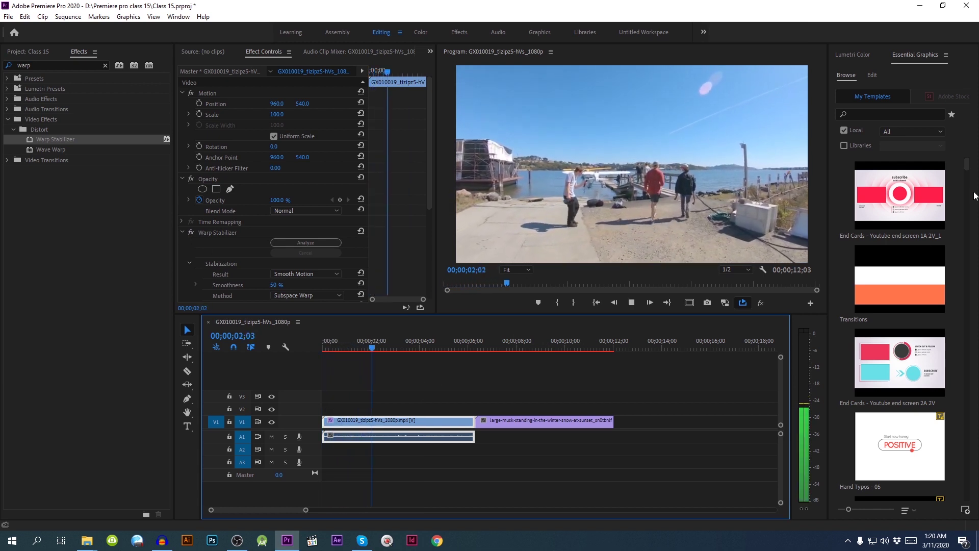
pyautogui.press('space')
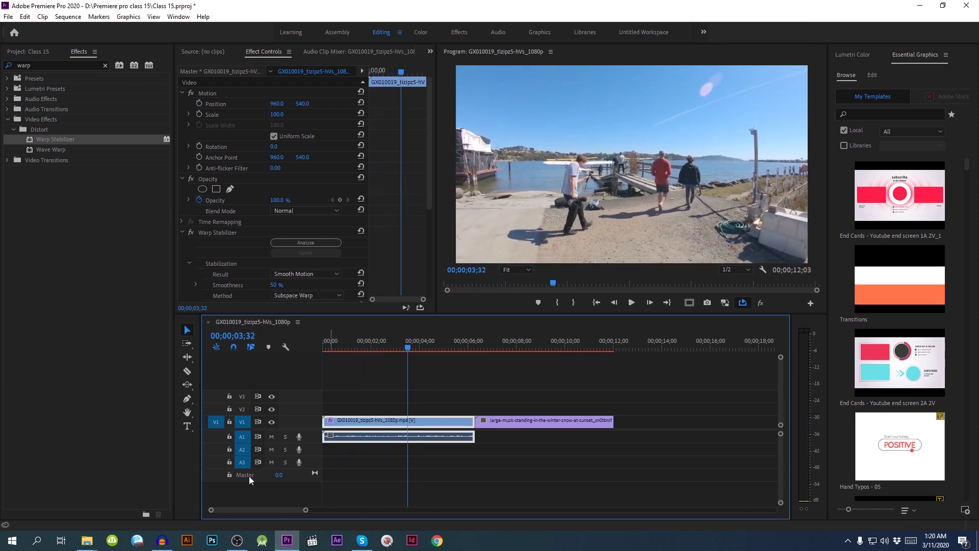
pyautogui.moveTo(430, 167); pyautogui.dragTo(429, 233)
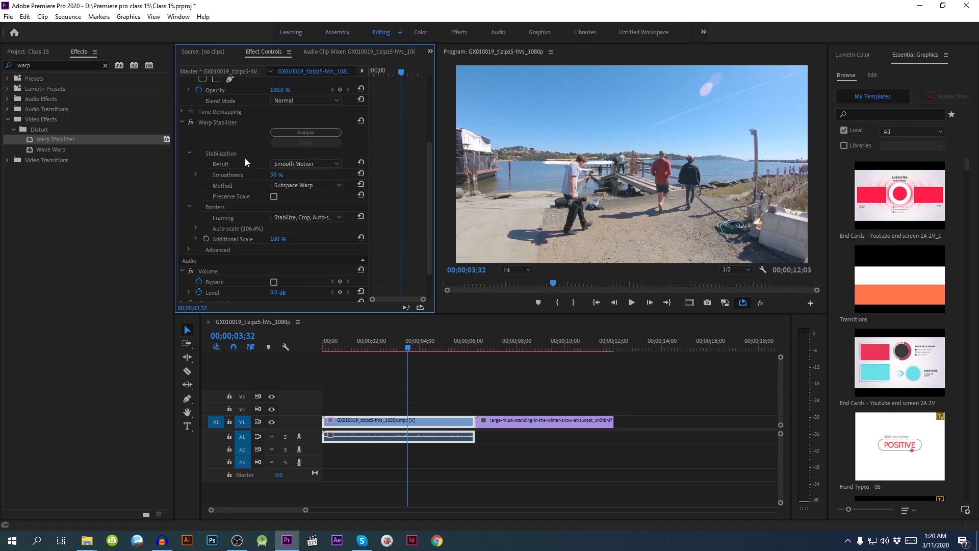
pyautogui.click(310, 165)
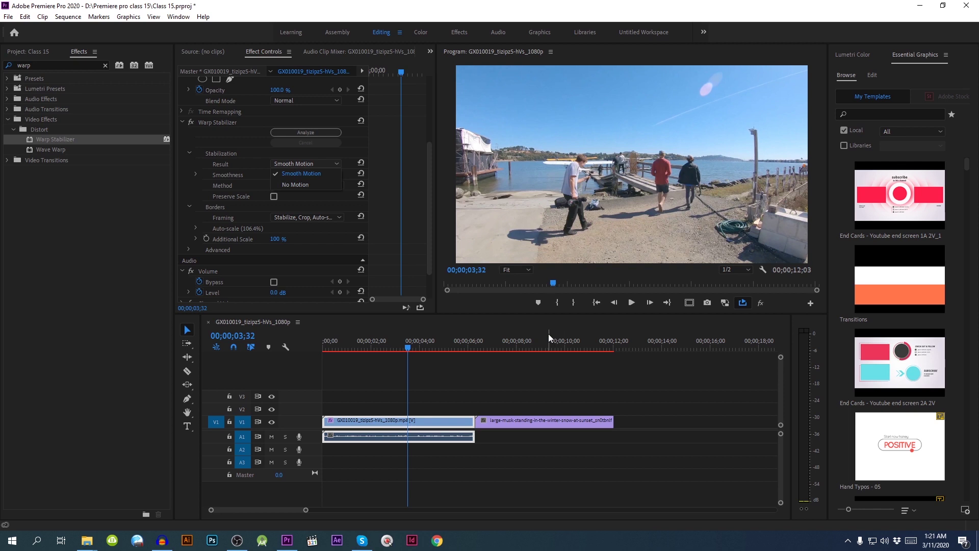
pyautogui.click(547, 346)
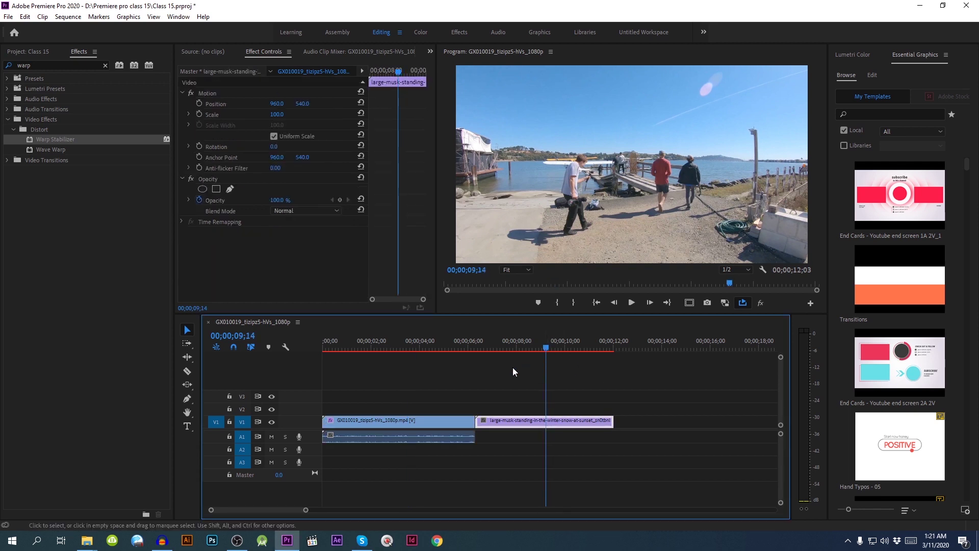
pyautogui.click(397, 347)
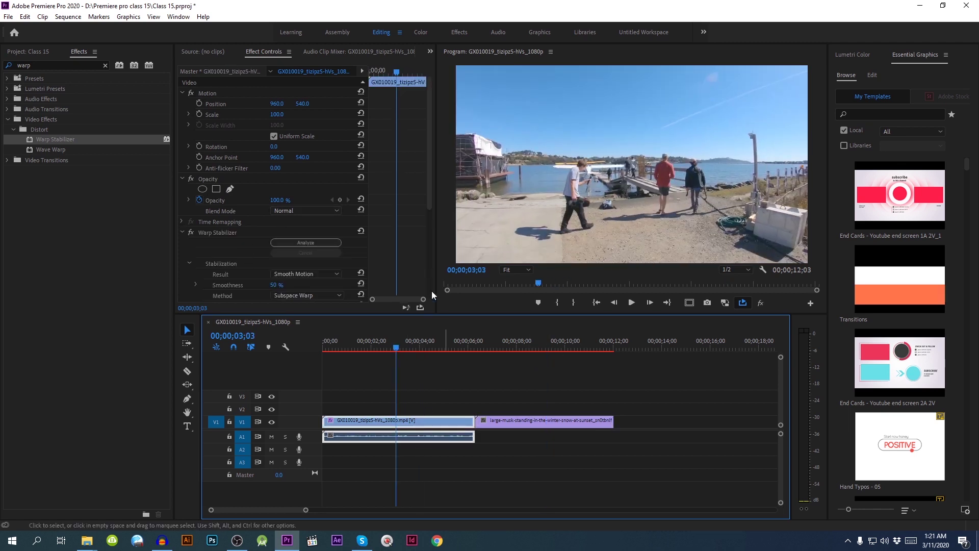
pyautogui.scroll(-2, 402, 241)
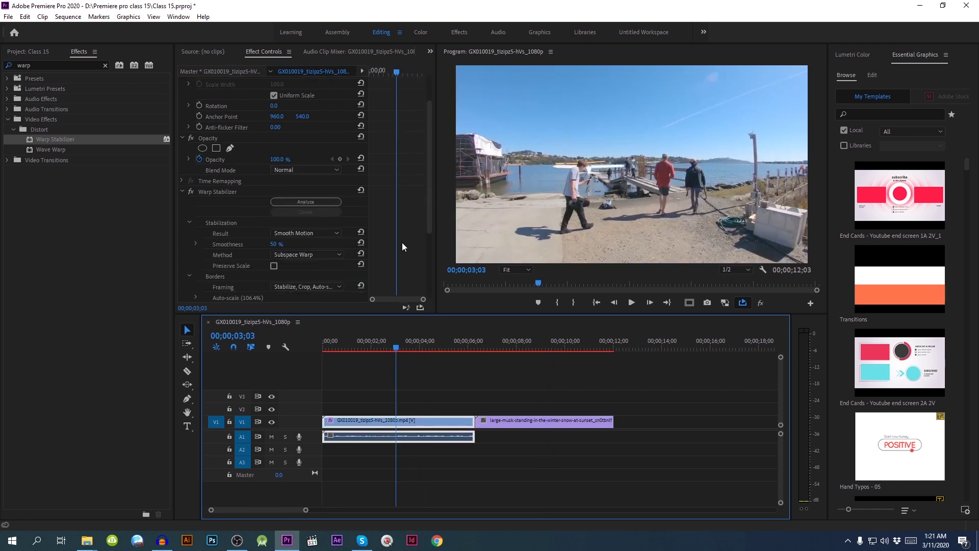
pyautogui.scroll(-1, 402, 243)
pyautogui.click(322, 212)
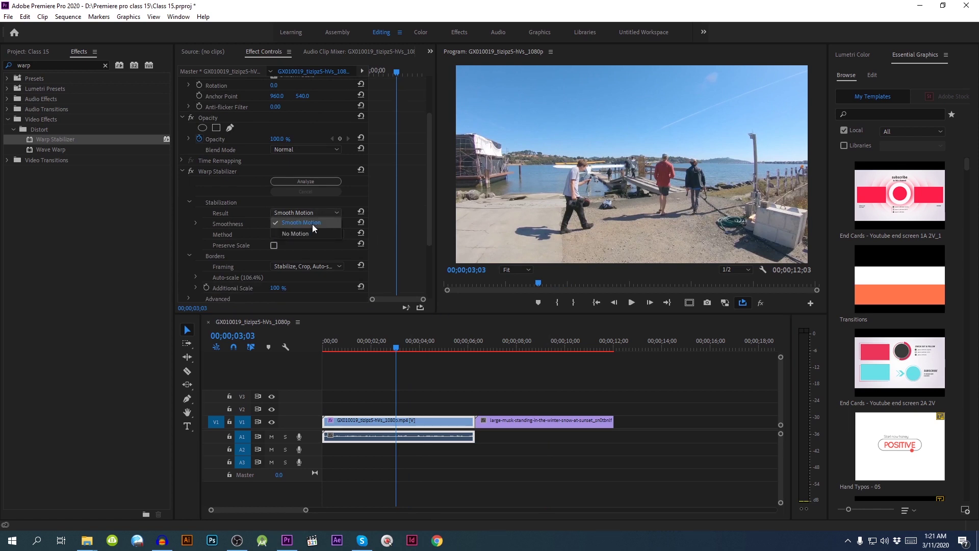
pyautogui.click(313, 225)
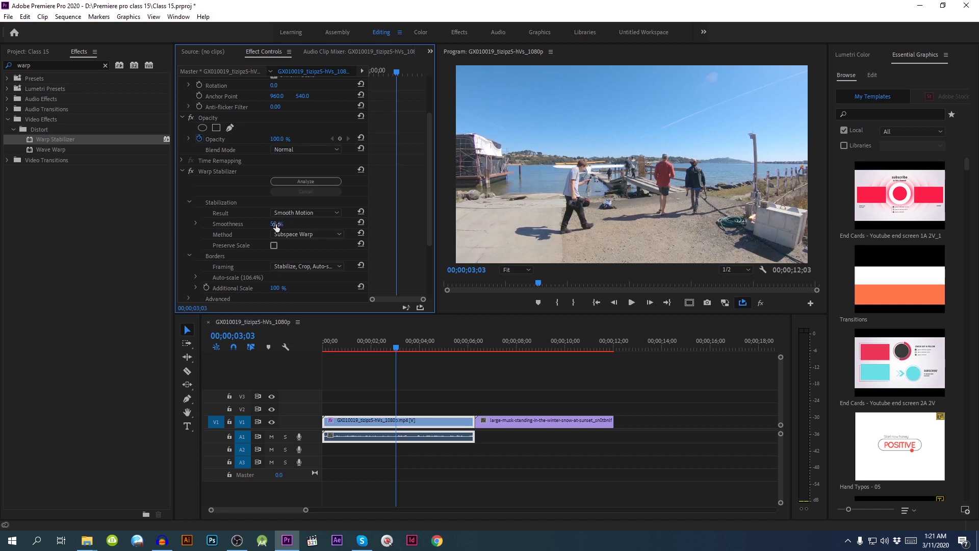
# Trial lower and higher Smoothness values on the dock clip, previewing each.
pyautogui.moveTo(276, 227)
pyautogui.mouseDown()
pyautogui.moveTo(255, 227)
pyautogui.moveTo(284, 223)
pyautogui.mouseUp()
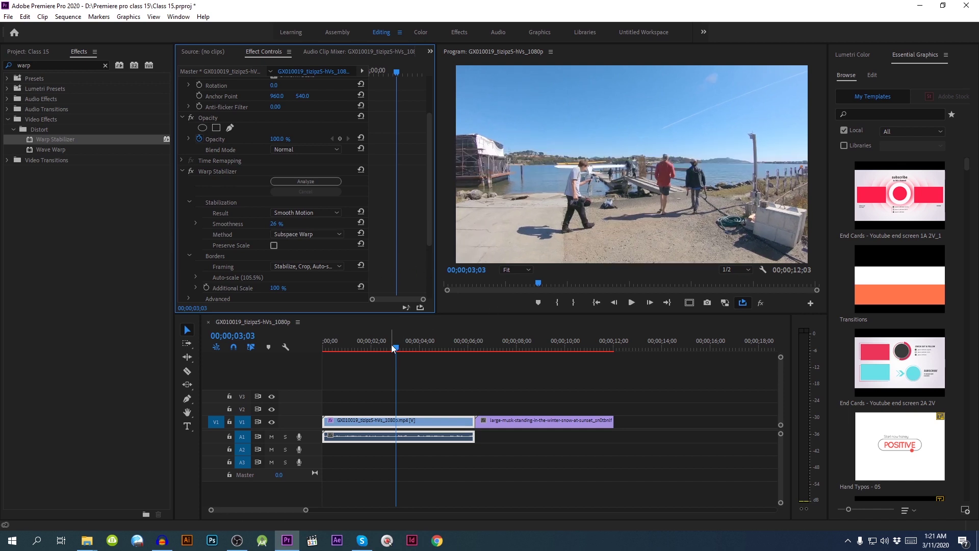
pyautogui.click(325, 351)
pyautogui.press('space')
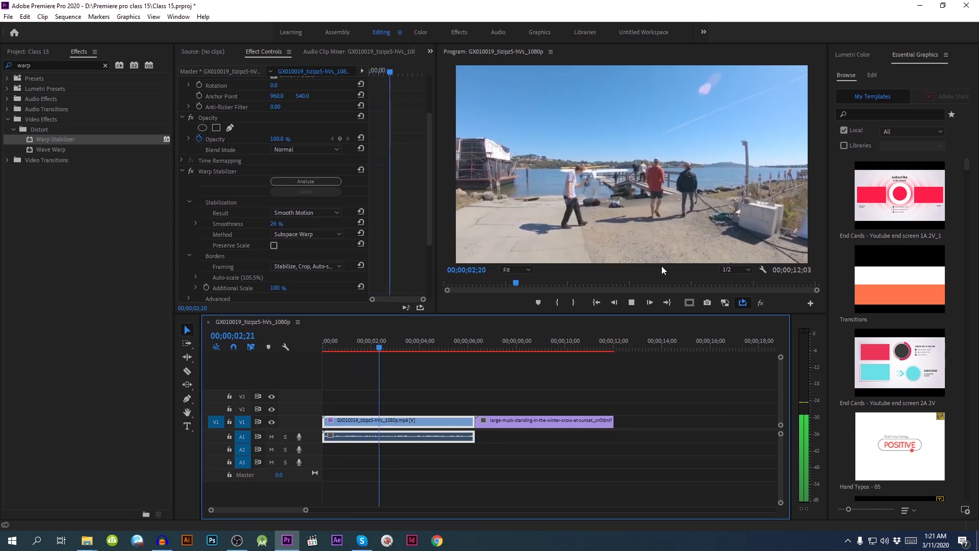
pyautogui.press('space')
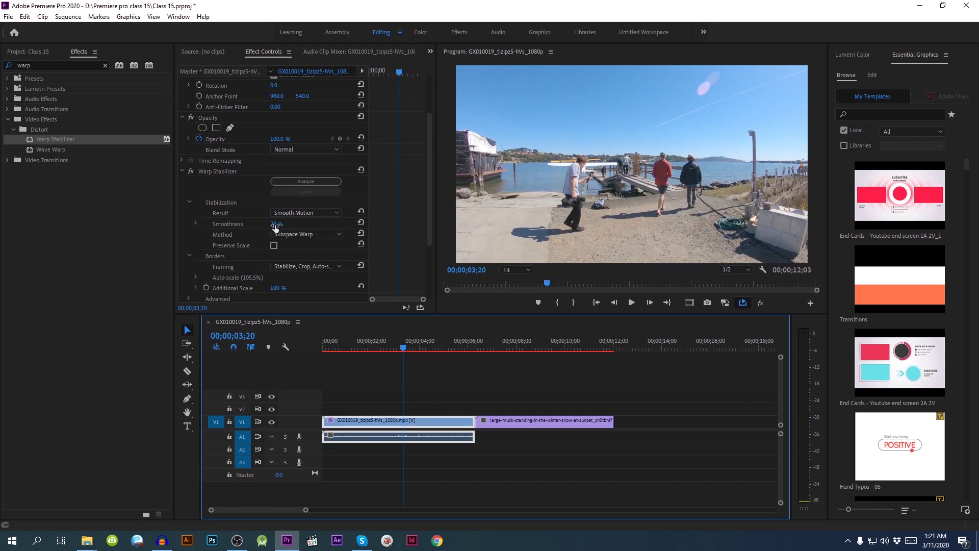
pyautogui.moveTo(275, 227); pyautogui.dragTo(281, 224)
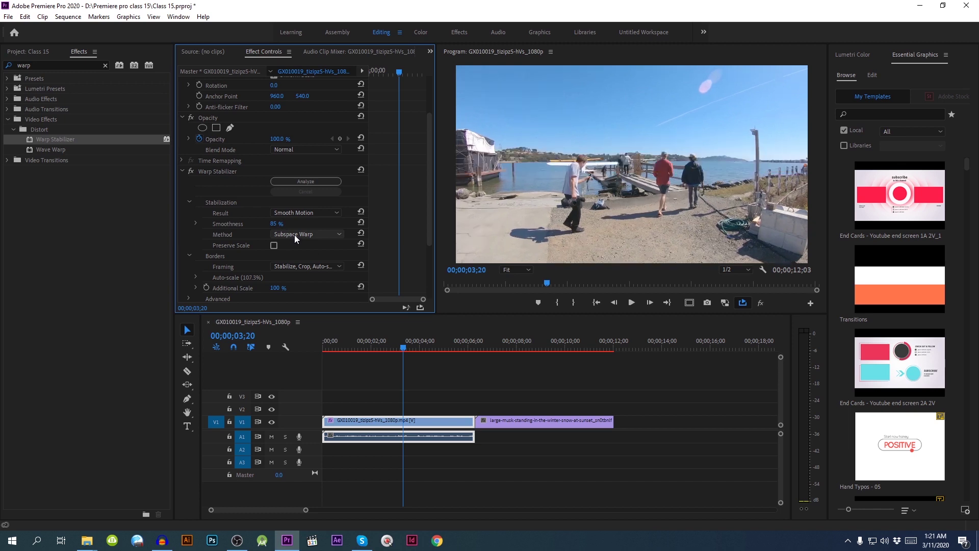
pyautogui.press('space')
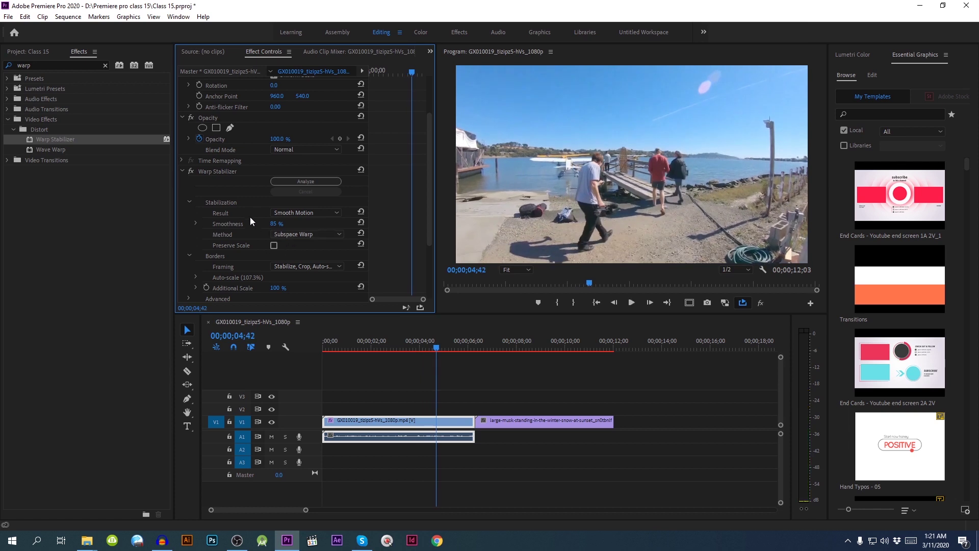
# Set Smoothness back to 50% and open the Method dropdown.
pyautogui.click(281, 224)
pyautogui.write('50')
pyautogui.press('Return')
pyautogui.click(323, 234)
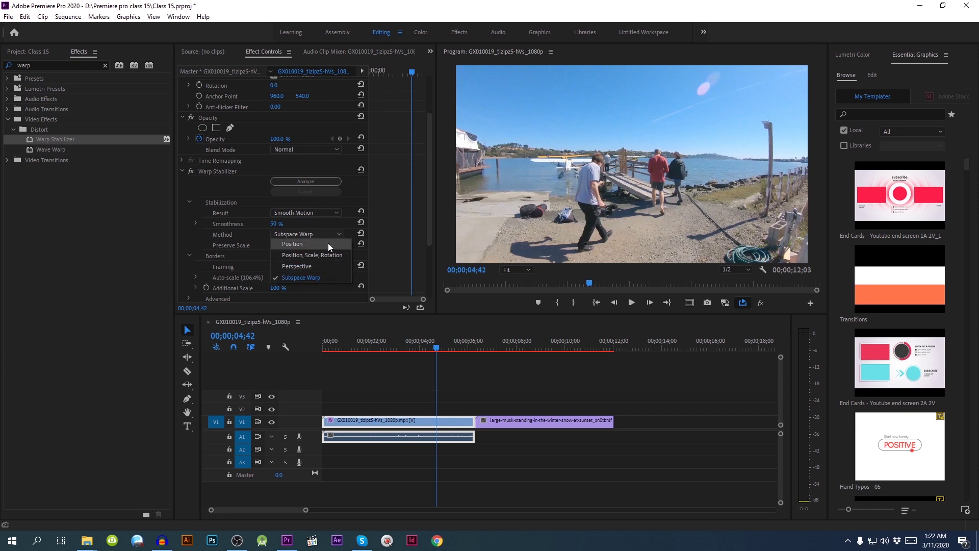
# Switch the stabilizer Method to Position and replay the dock clip from the start.
pyautogui.click(303, 242)
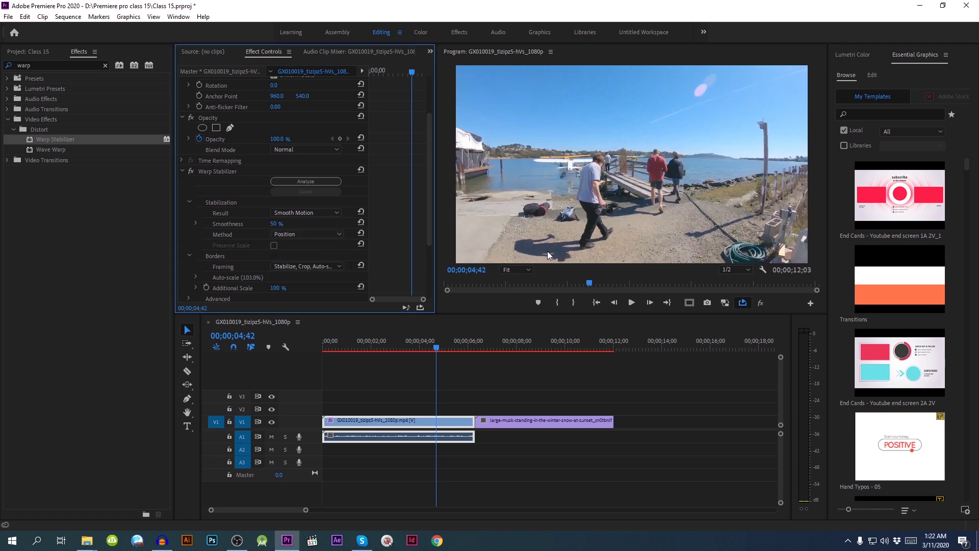
pyautogui.click(345, 356)
pyautogui.press('Home')
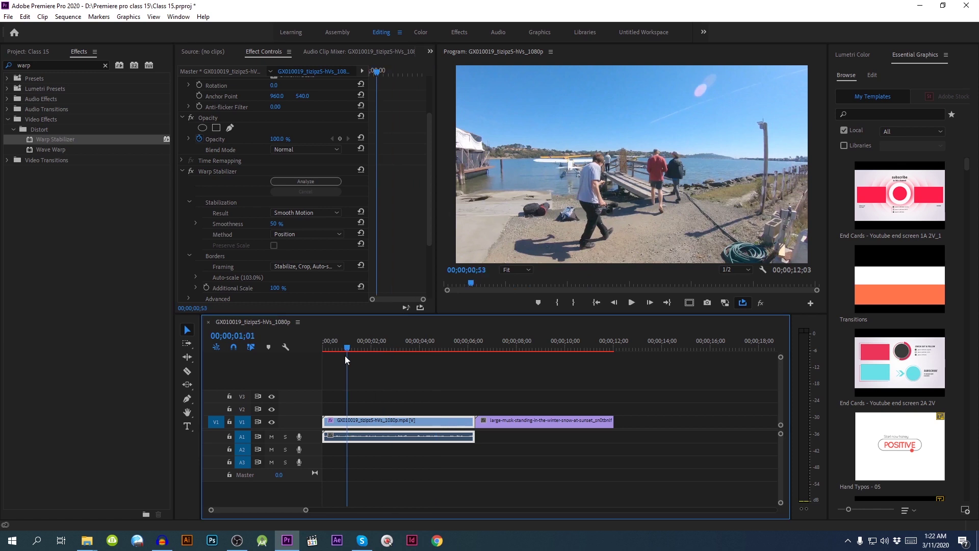
pyautogui.press('space')
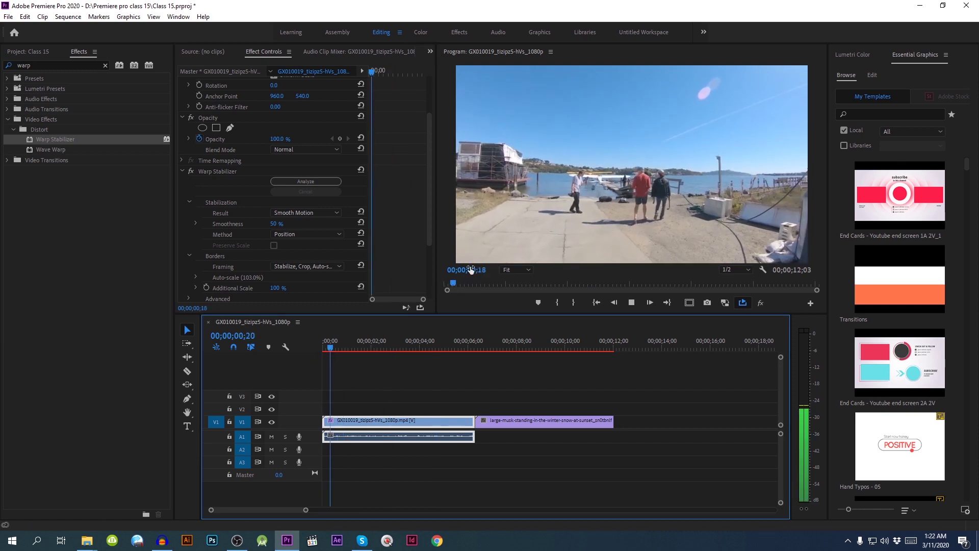
pyautogui.press('space')
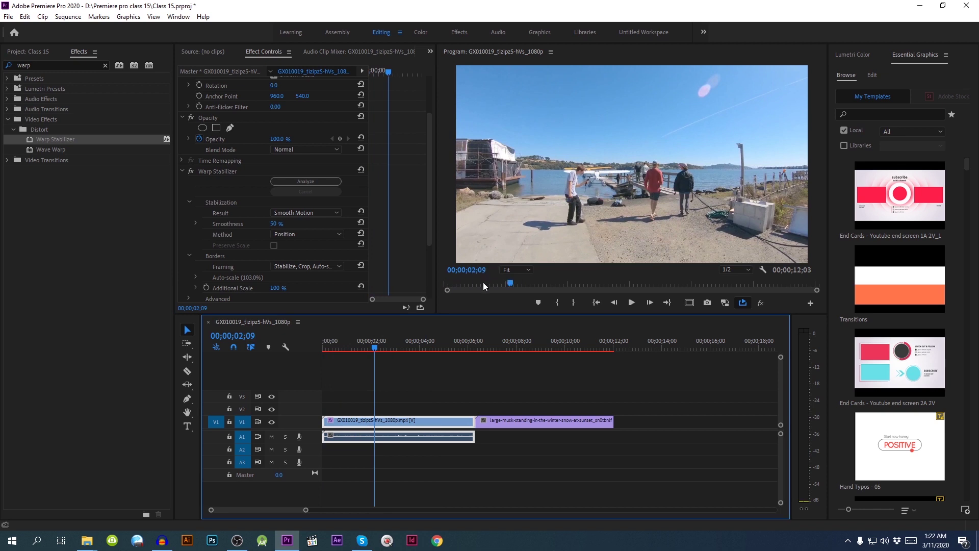
pyautogui.press('space')
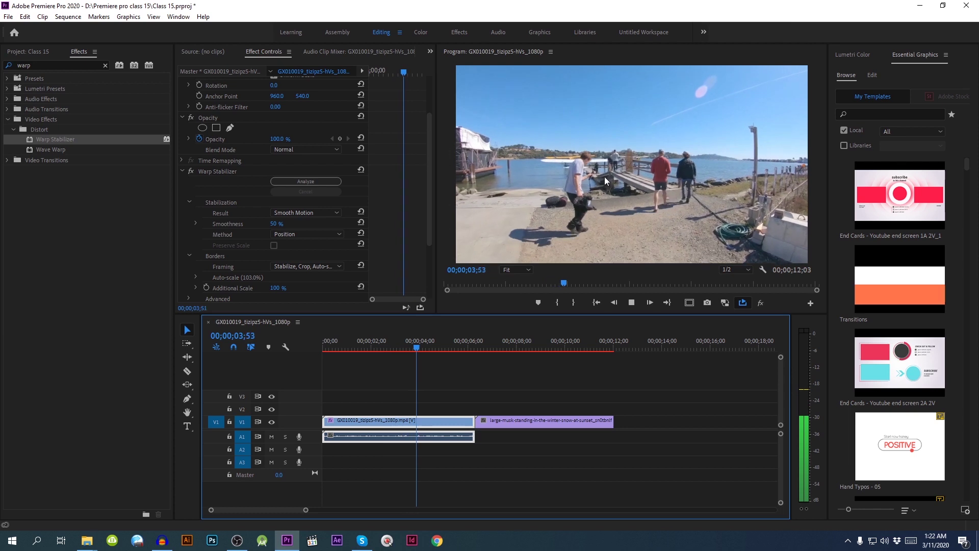
pyautogui.moveTo(408, 348); pyautogui.dragTo(335, 348)
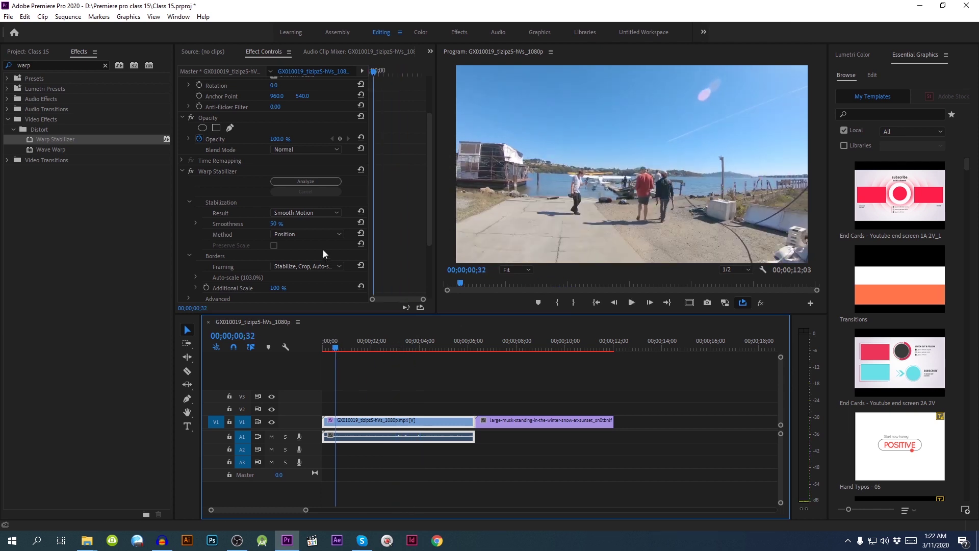
pyautogui.click(282, 233)
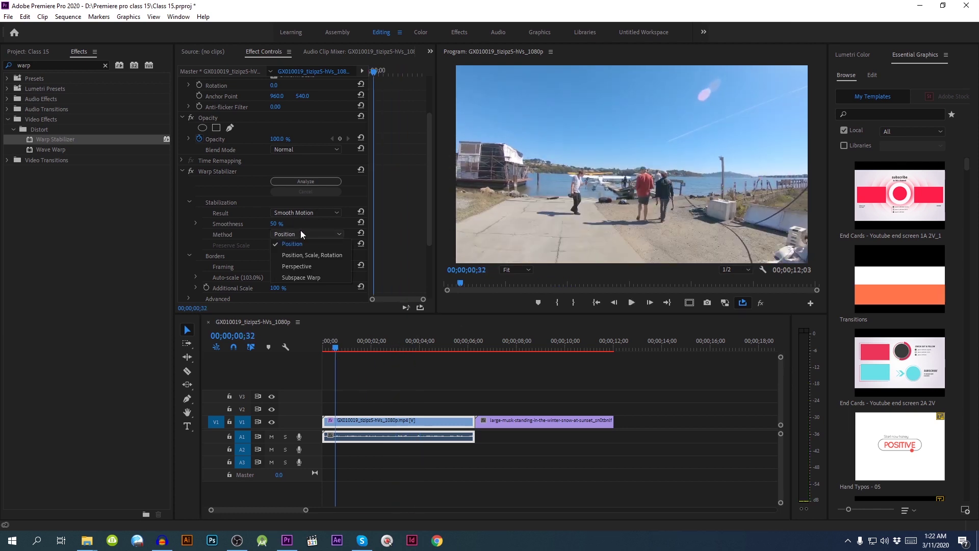
# Set Method back to Subspace Warp and turn on Preserve Scale.
pyautogui.click(298, 279)
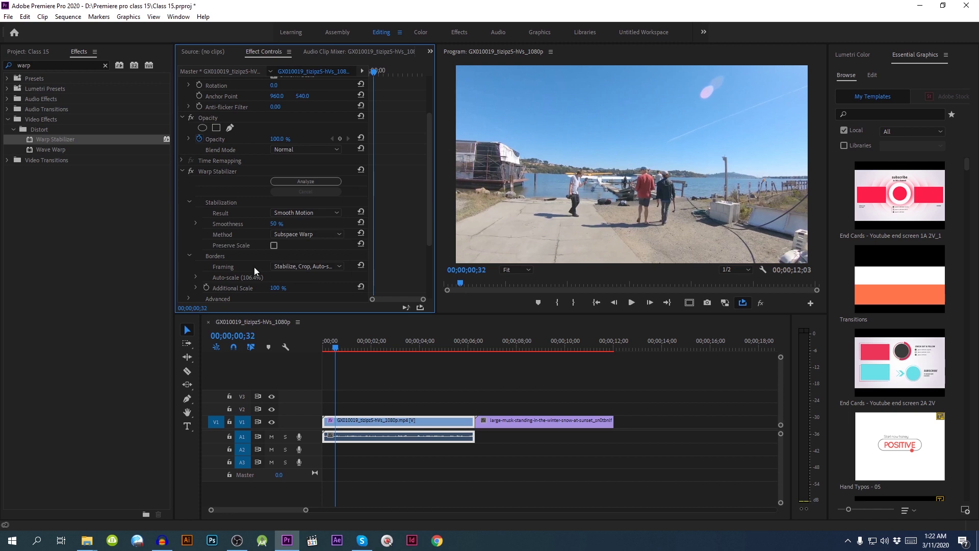
pyautogui.click(274, 246)
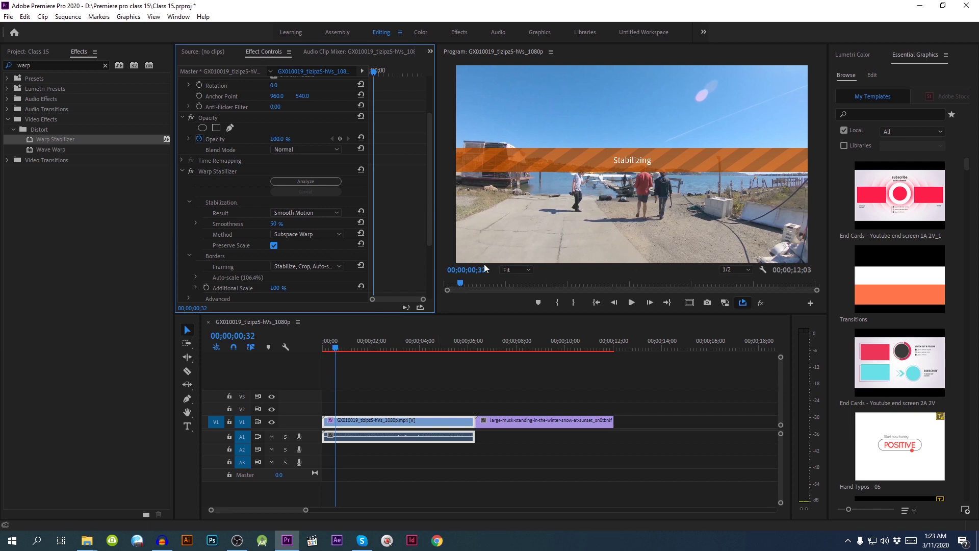
pyautogui.hotkey('ctrl', 'z')
pyautogui.hotkey('ctrl', 'shift', 'z')
# Replay the clip, turn Preserve Scale back off, and open the Framing options.
pyautogui.click(335, 351)
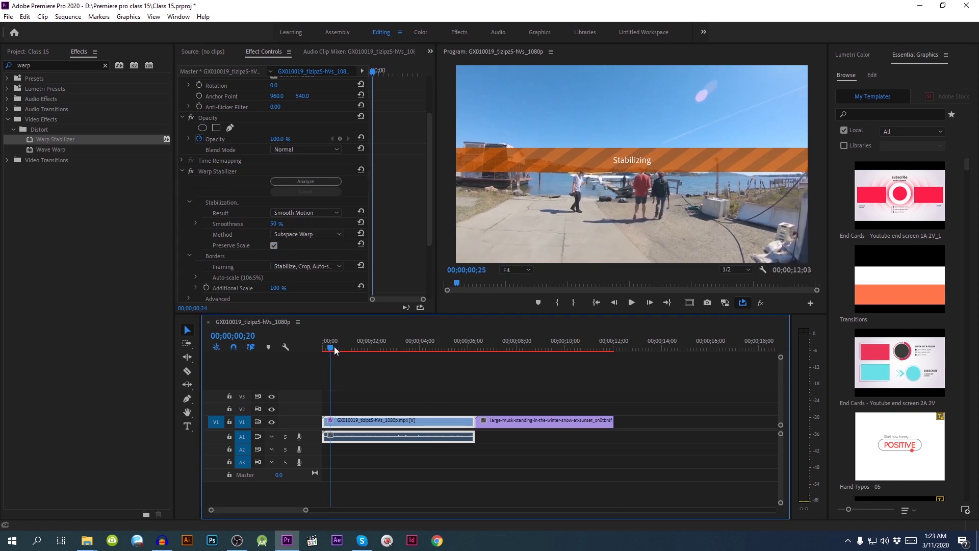
pyautogui.press('space')
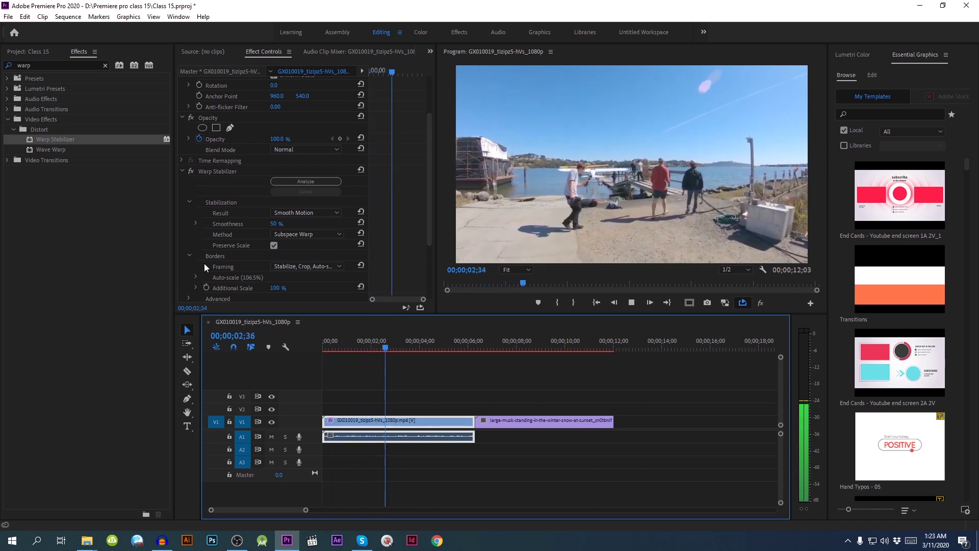
pyautogui.press('space')
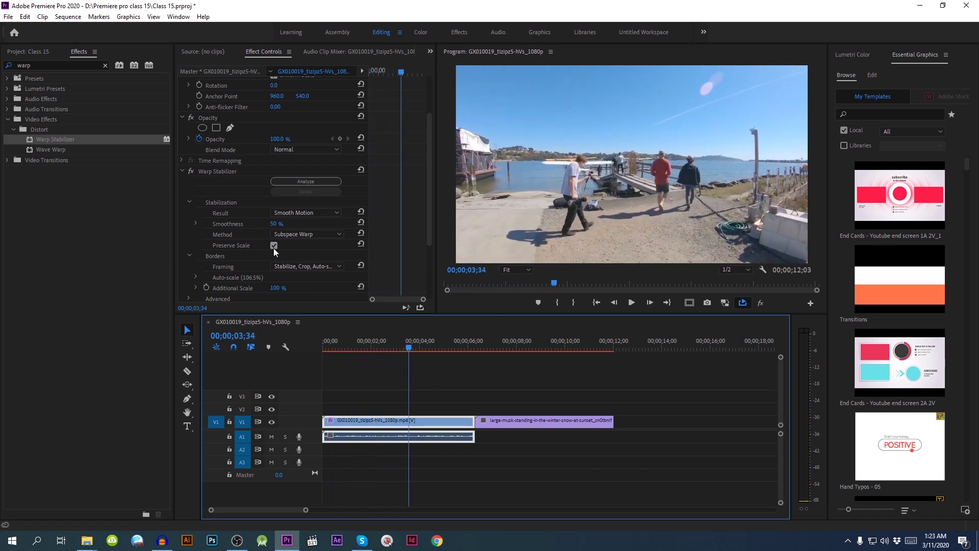
pyautogui.click(275, 246)
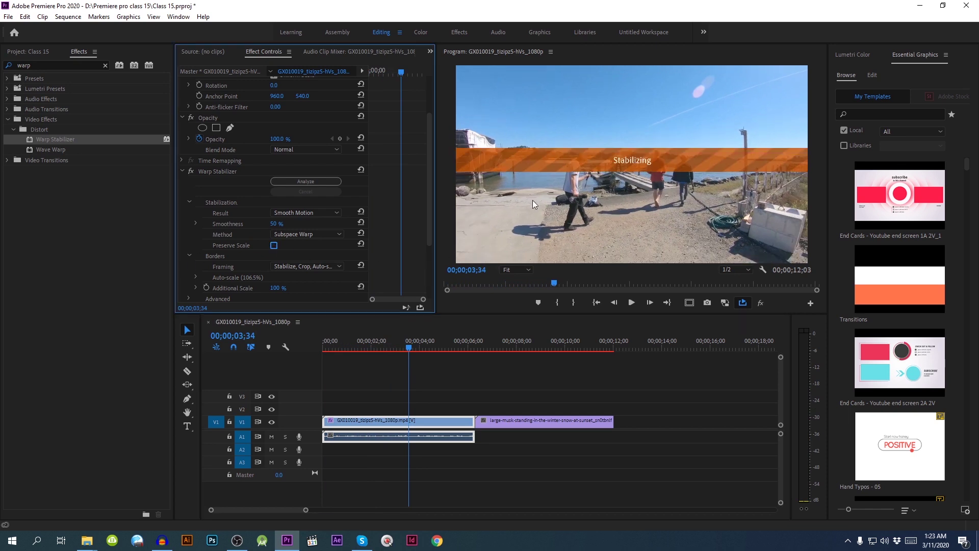
pyautogui.moveTo(429, 210); pyautogui.dragTo(428, 230)
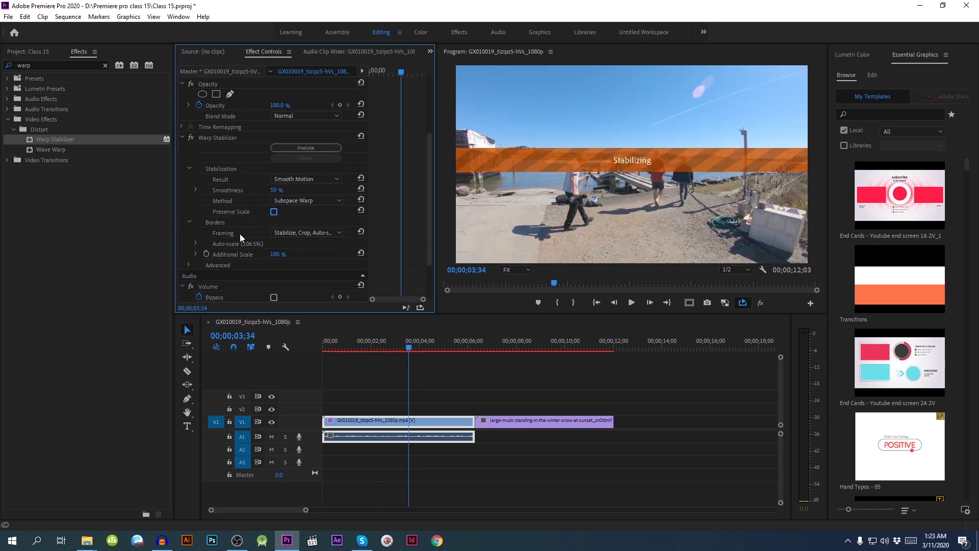
pyautogui.click(312, 233)
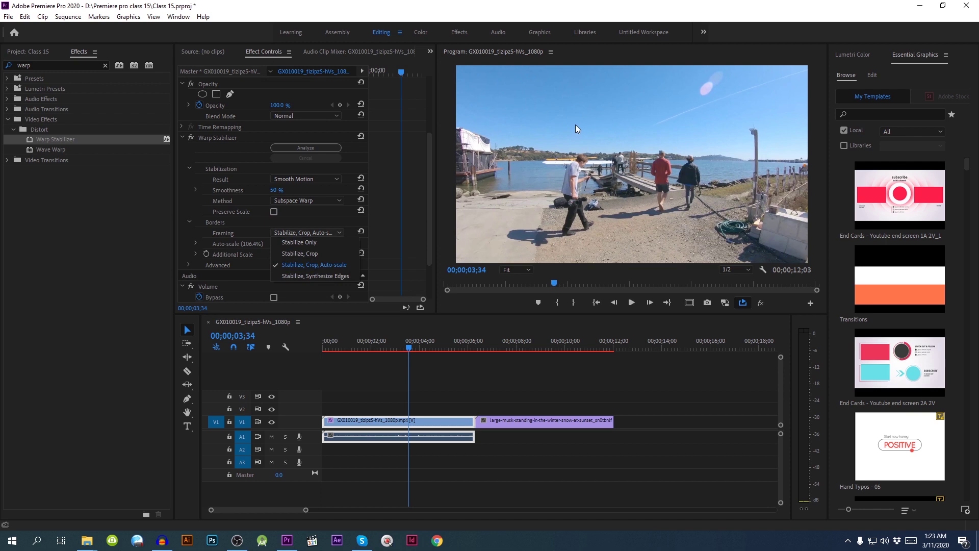
# Set Framing to Stabilize Only and play the uncropped result.
pyautogui.click(326, 243)
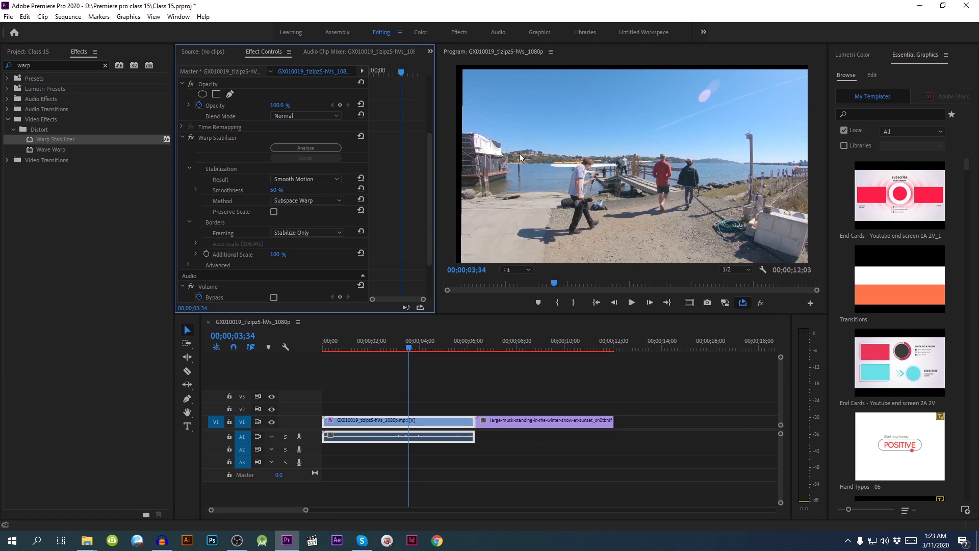
pyautogui.moveTo(406, 348); pyautogui.dragTo(334, 360)
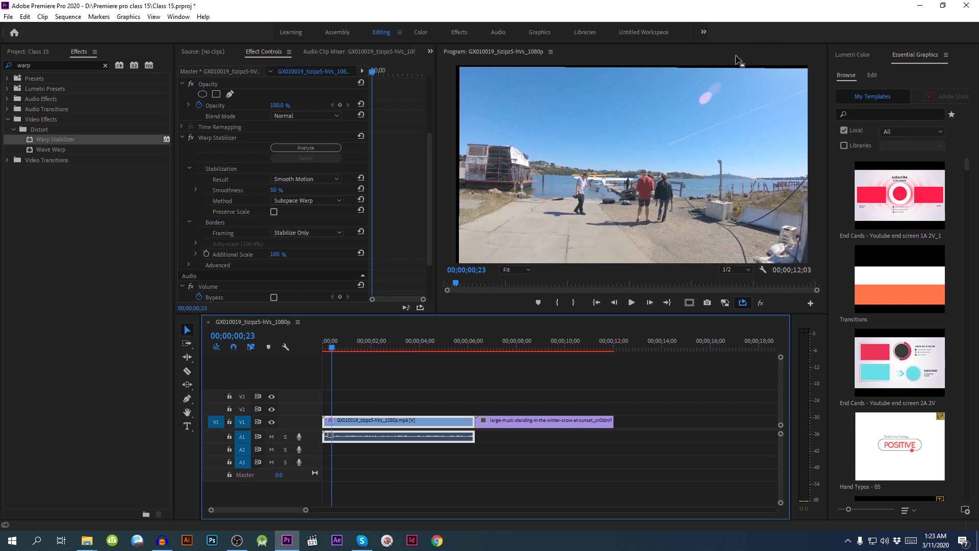
pyautogui.press('space')
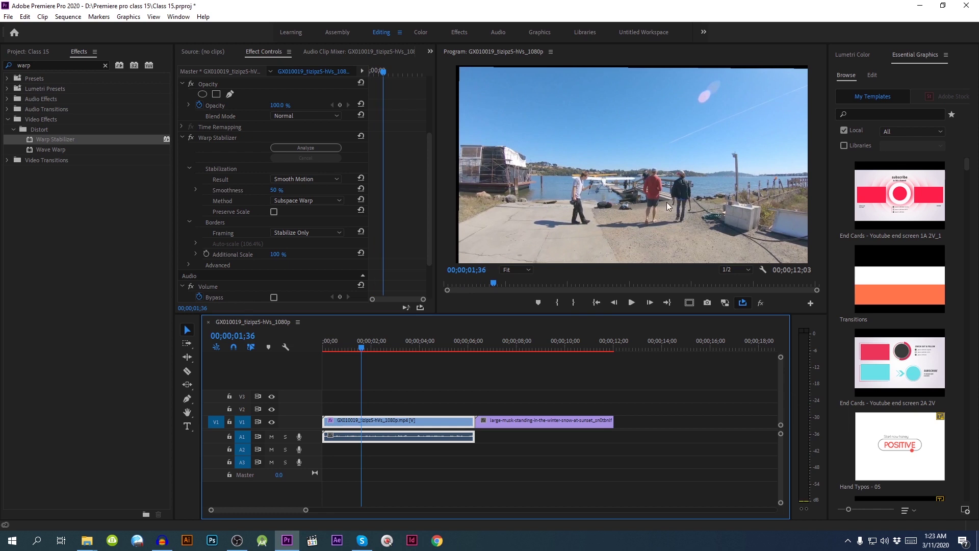
# Restore Stabilize, Crop, Auto-scale framing, leaving Additional Scale at 100%.
pyautogui.click(310, 232)
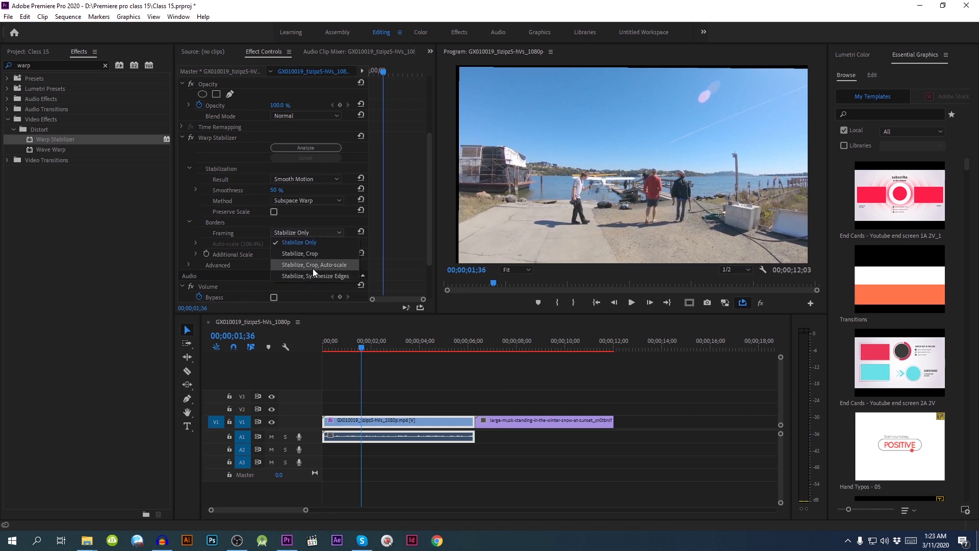
pyautogui.click(329, 263)
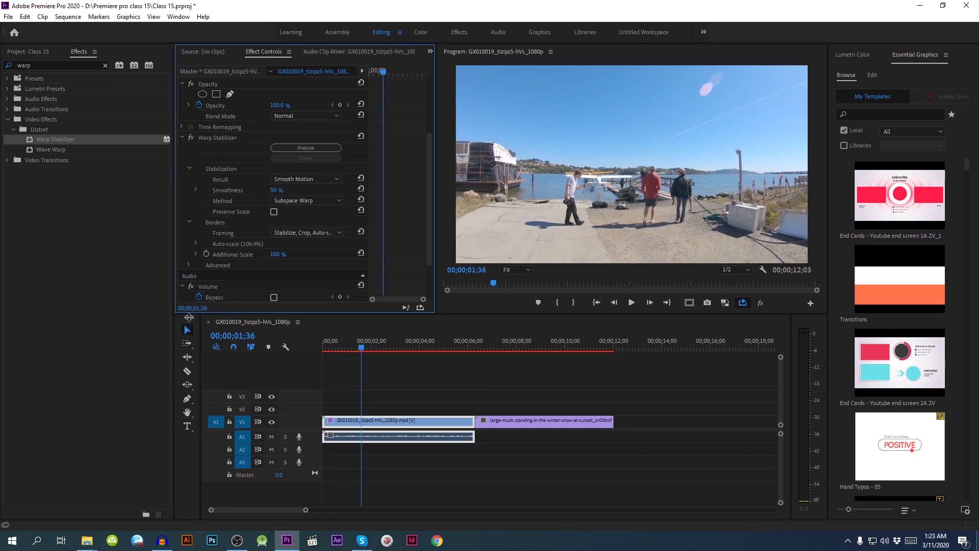
pyautogui.press('space')
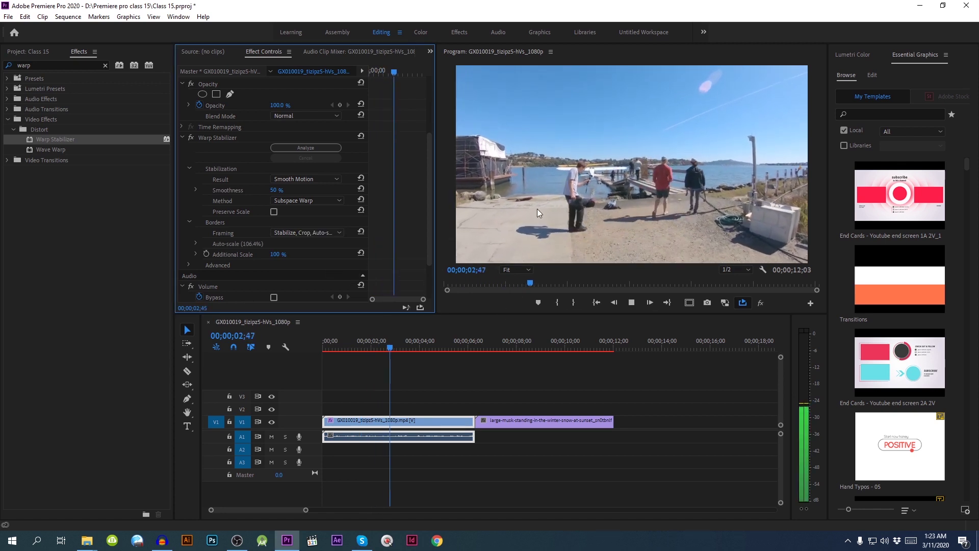
pyautogui.press('space')
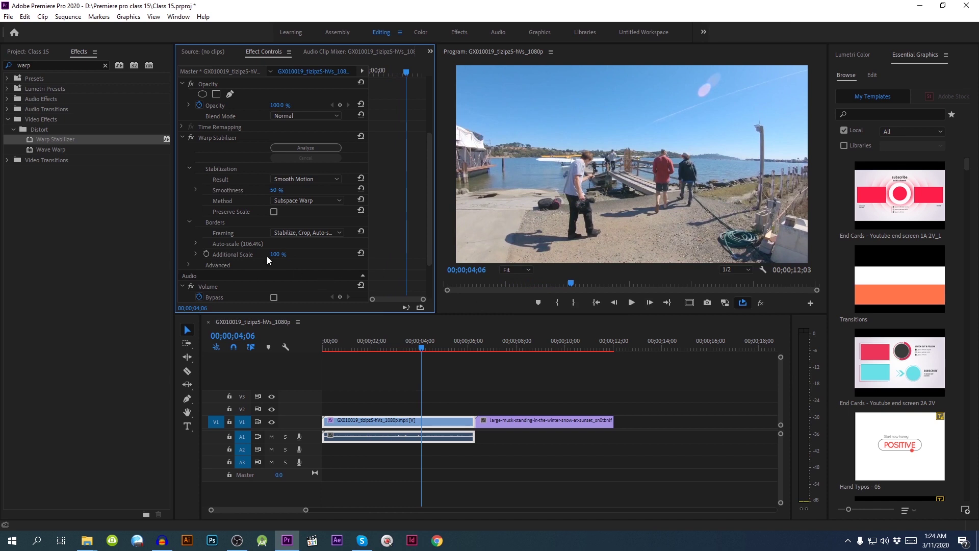
pyautogui.moveTo(280, 256)
pyautogui.mouseDown()
pyautogui.moveTo(306, 255)
pyautogui.moveTo(280, 256)
pyautogui.mouseUp()
# Expand Advanced, keep Automatic Reduction rolling shutter, and enter 29% Crop Less <-> Smoothness.
pyautogui.click(189, 264)
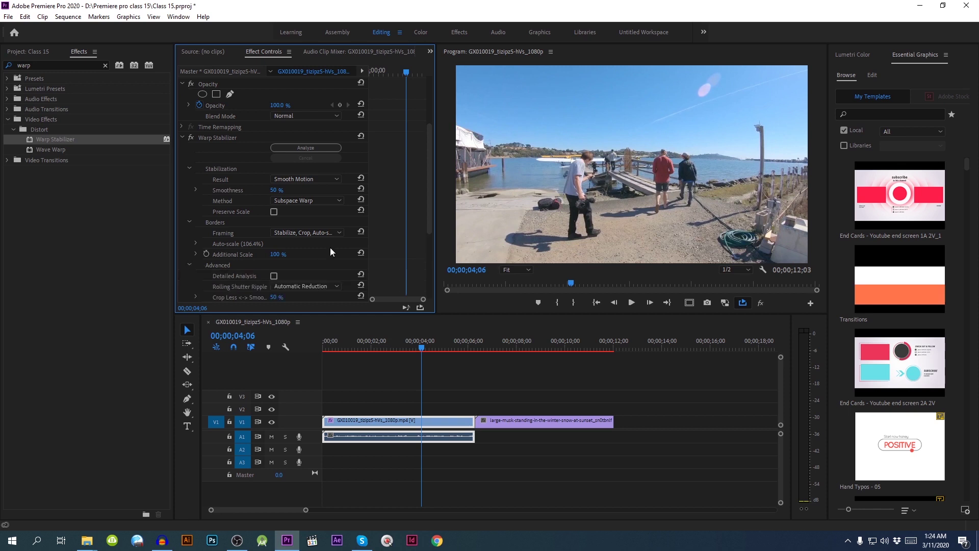
pyautogui.scroll(-2, 309, 222)
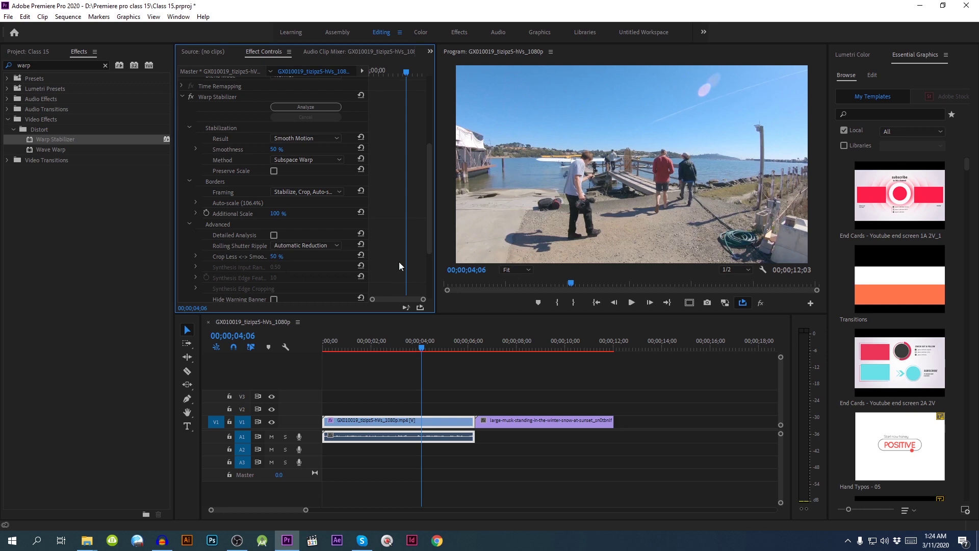
pyautogui.click(326, 247)
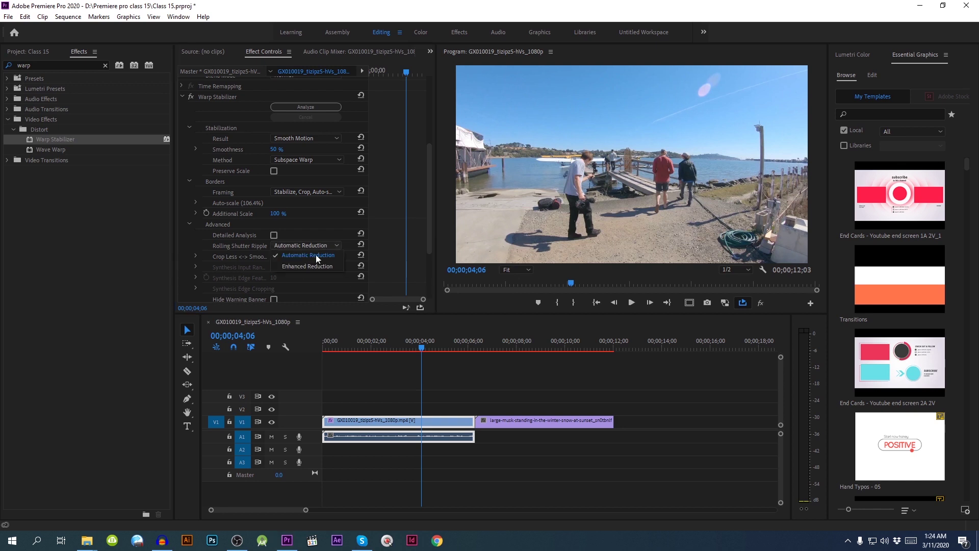
pyautogui.click(341, 234)
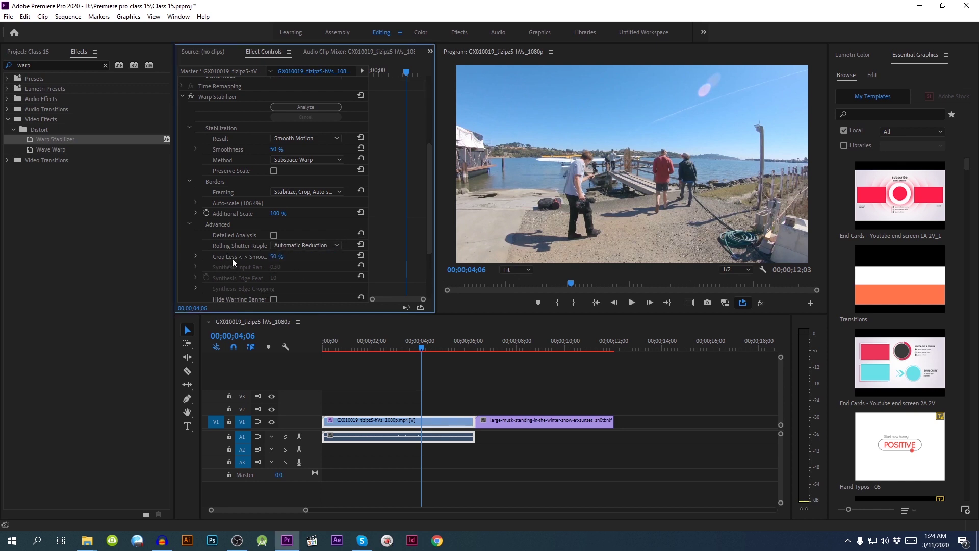
pyautogui.click(274, 256)
pyautogui.write('29')
pyautogui.press('Return')
# Scrub Crop Less <-> Smoothness back to 50% and replay the dock clip.
pyautogui.moveTo(280, 260); pyautogui.dragTo(292, 261)
pyautogui.moveTo(274, 259); pyautogui.dragTo(284, 257)
pyautogui.press('space')
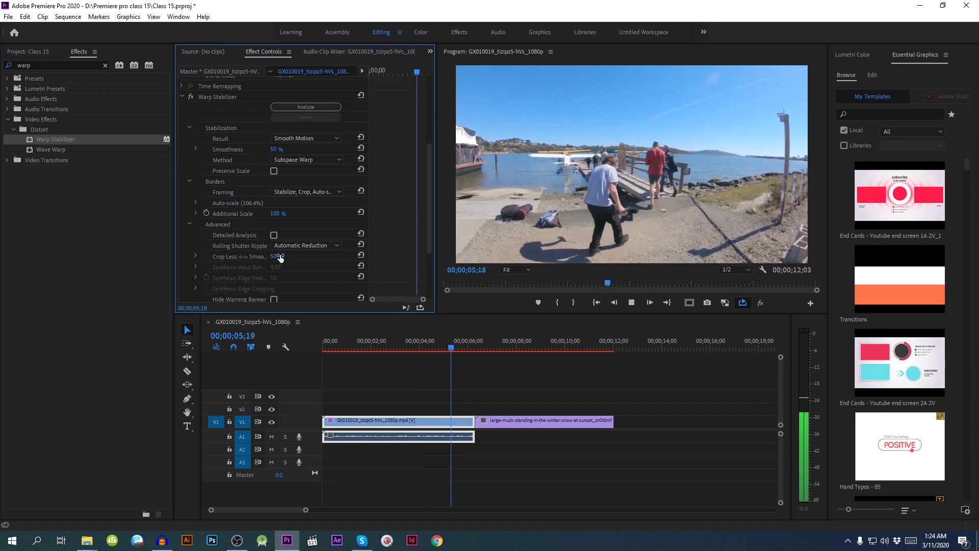
pyautogui.click(361, 330)
pyautogui.press('Home')
pyautogui.scroll(-3, 408, 207)
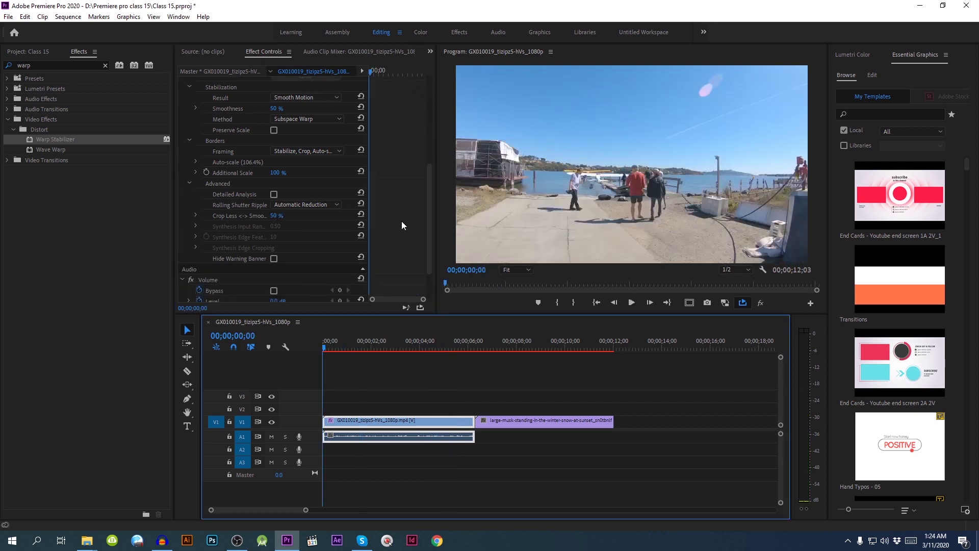
pyautogui.moveTo(430, 224); pyautogui.dragTo(438, 122)
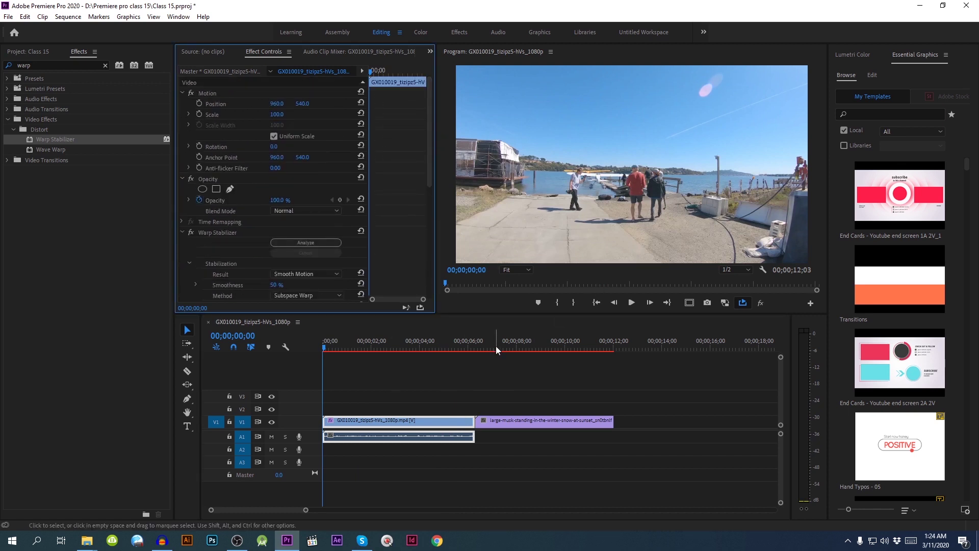
# Play the musk-ox clip from its start twice, parking the playhead at 08;51.
pyautogui.click(519, 347)
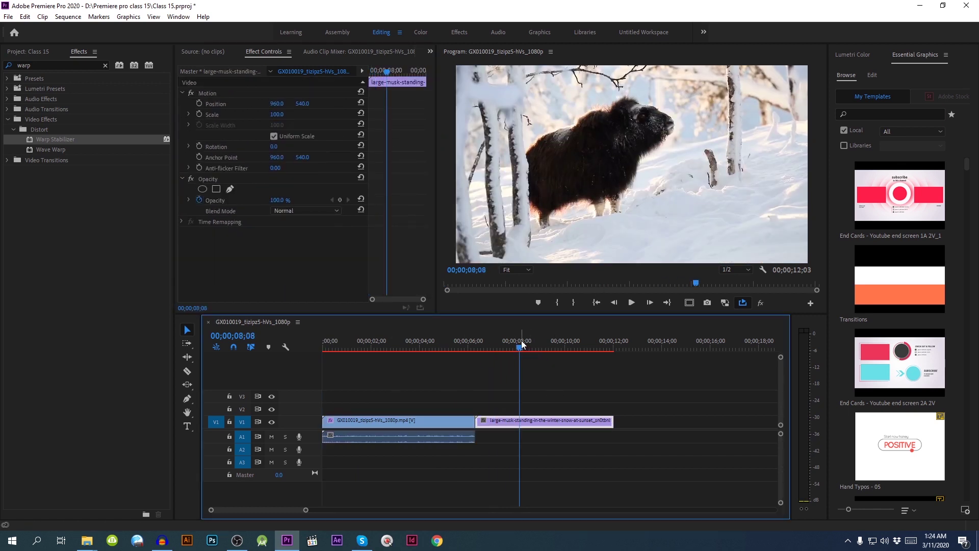
pyautogui.click(487, 348)
pyautogui.press('space')
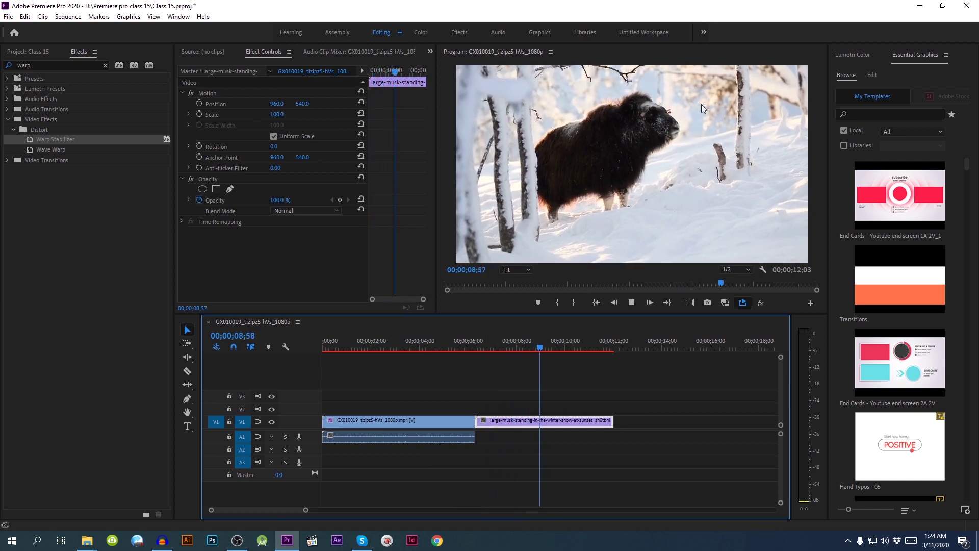
pyautogui.click(631, 304)
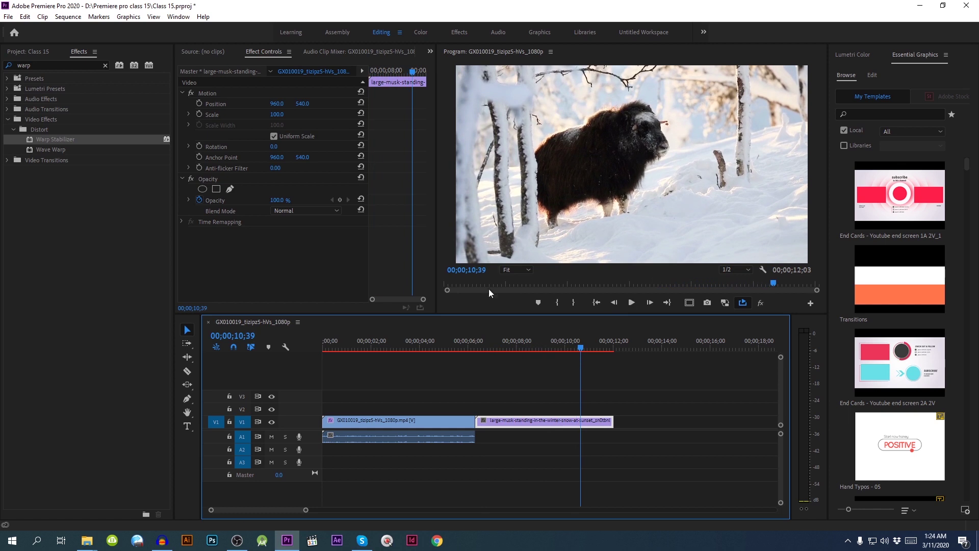
pyautogui.click(486, 346)
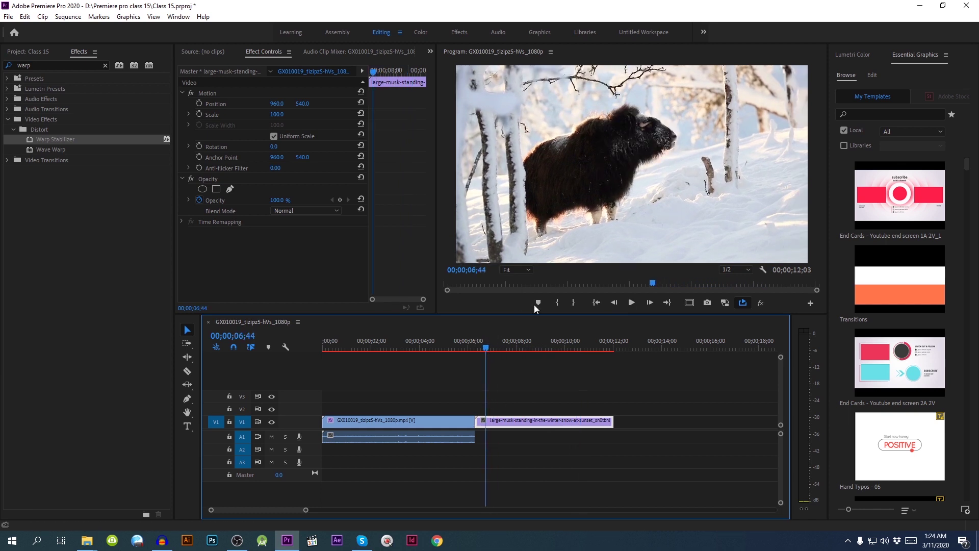
pyautogui.press('space')
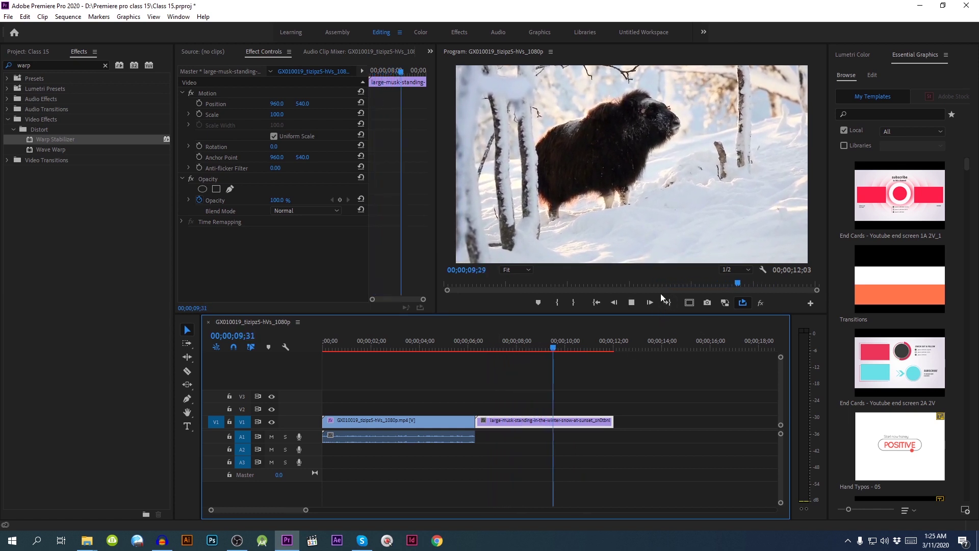
pyautogui.moveTo(589, 342); pyautogui.dragTo(544, 344)
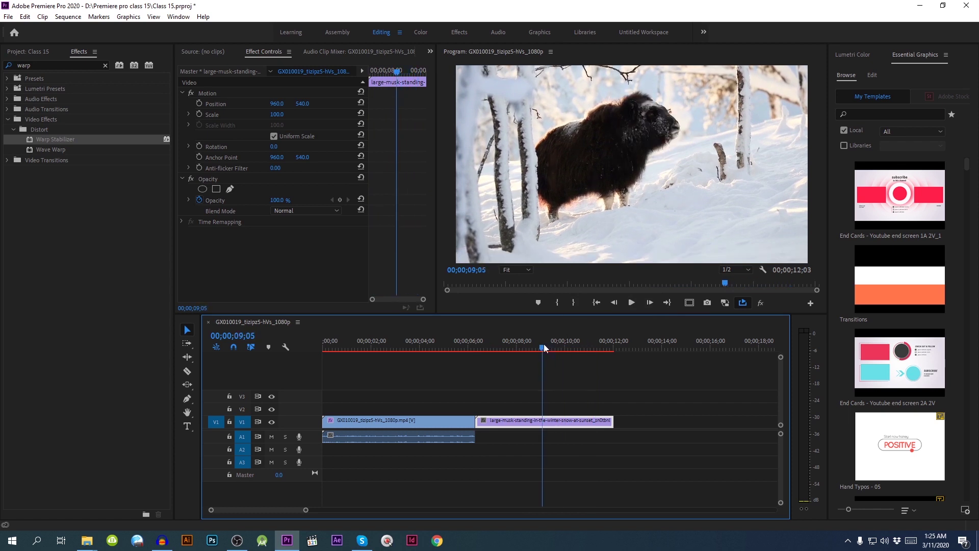
pyautogui.moveTo(544, 345); pyautogui.dragTo(538, 348)
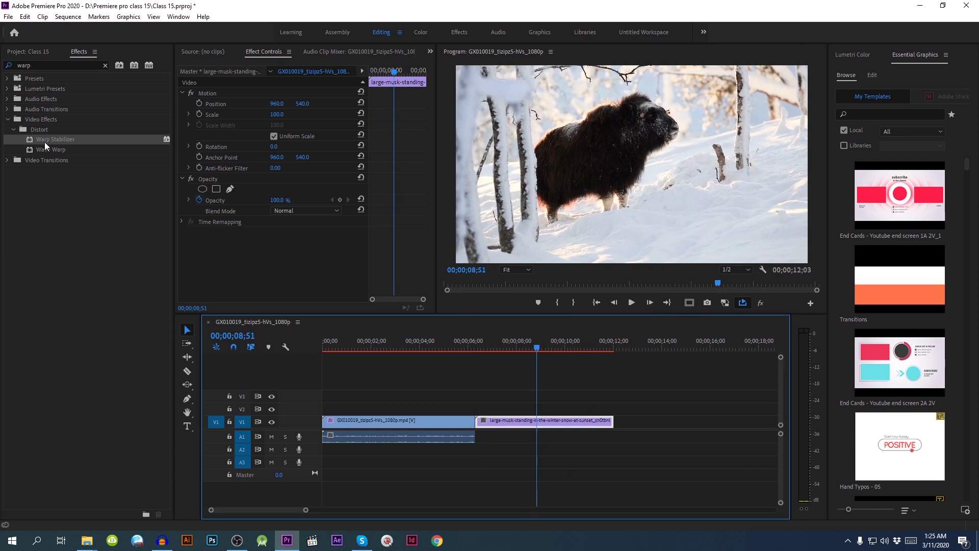
# Apply Warp Stabilizer to the musk-ox clip and preview it from its start.
pyautogui.moveTo(43, 139); pyautogui.dragTo(505, 422)
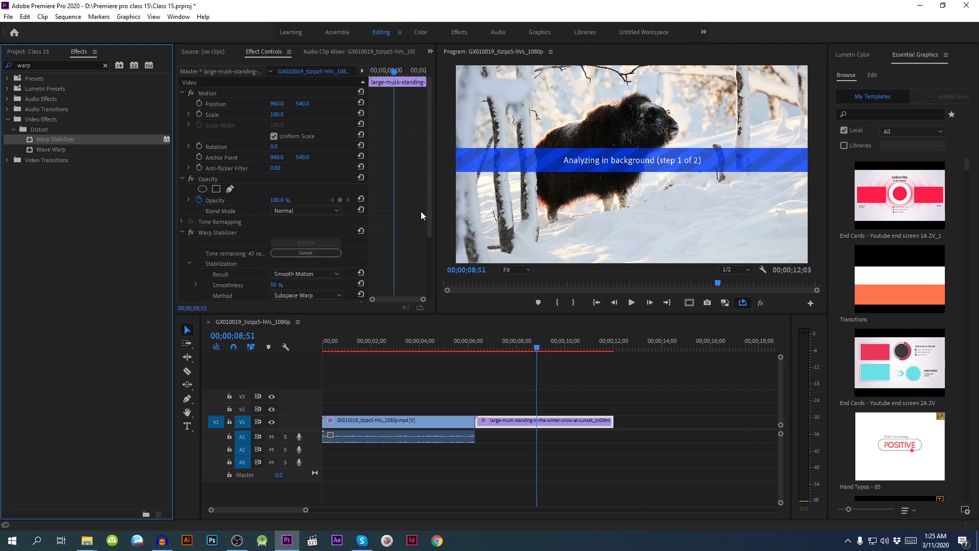
pyautogui.moveTo(430, 211); pyautogui.dragTo(421, 261)
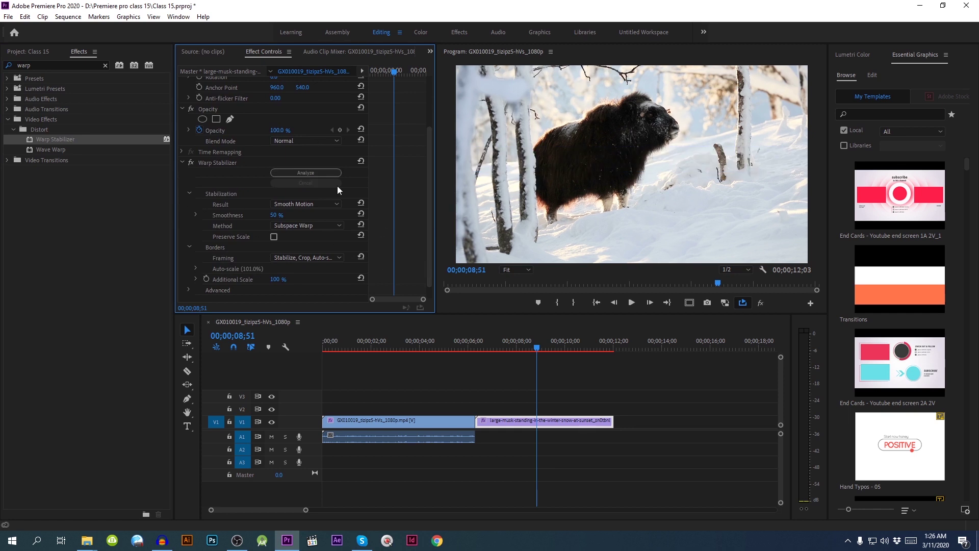
pyautogui.moveTo(533, 349); pyautogui.dragTo(487, 349)
pyautogui.press('space')
pyautogui.press('space')
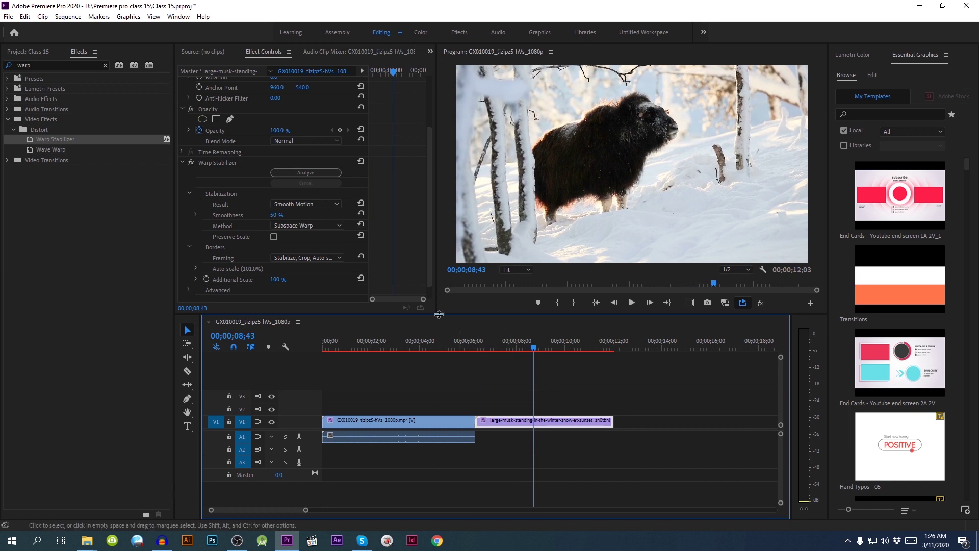
# Switch the musk-ox clip's Warp Stabilizer Result to No Motion and replay it from the start.
pyautogui.click(283, 206)
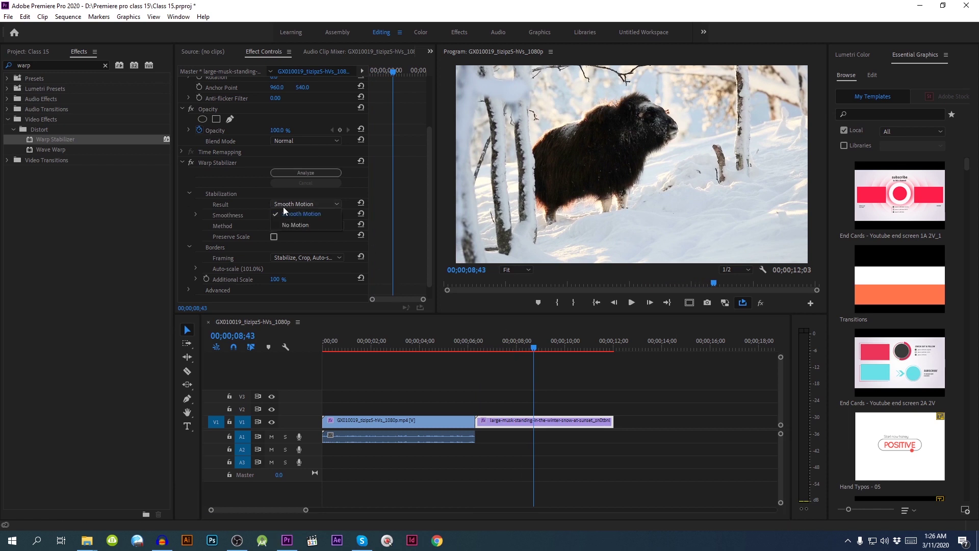
pyautogui.click(292, 227)
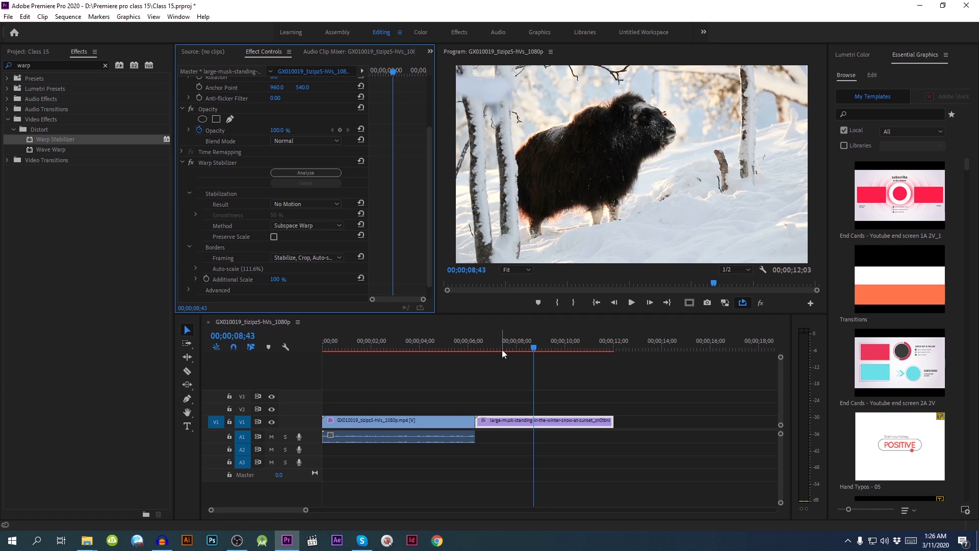
pyautogui.moveTo(502, 350); pyautogui.dragTo(474, 349)
pyautogui.press('space')
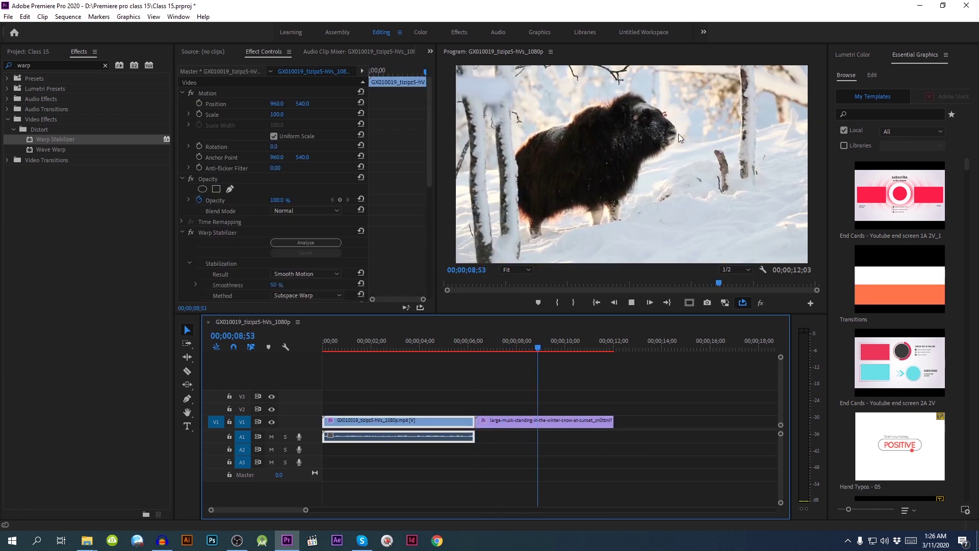
pyautogui.moveTo(485, 348); pyautogui.dragTo(481, 349)
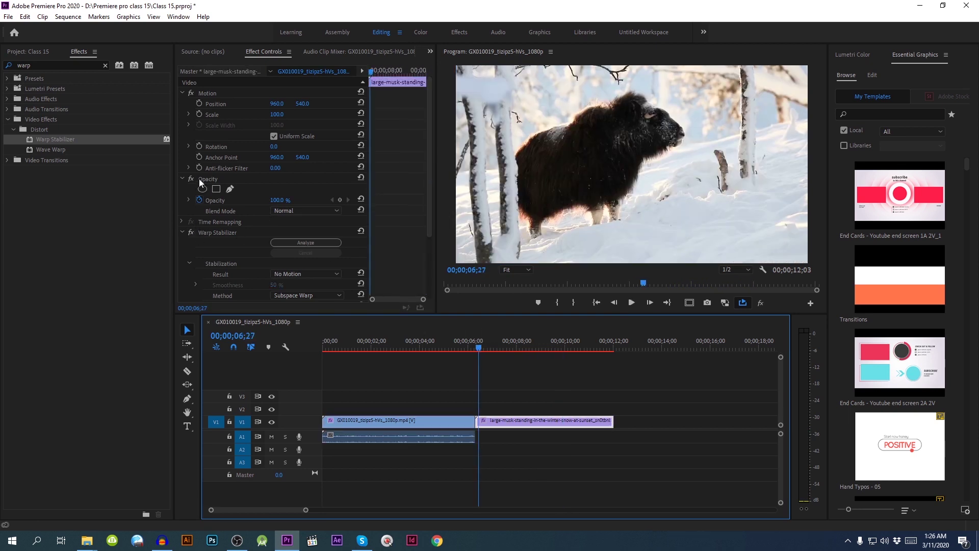
pyautogui.click(192, 231)
pyautogui.press('space')
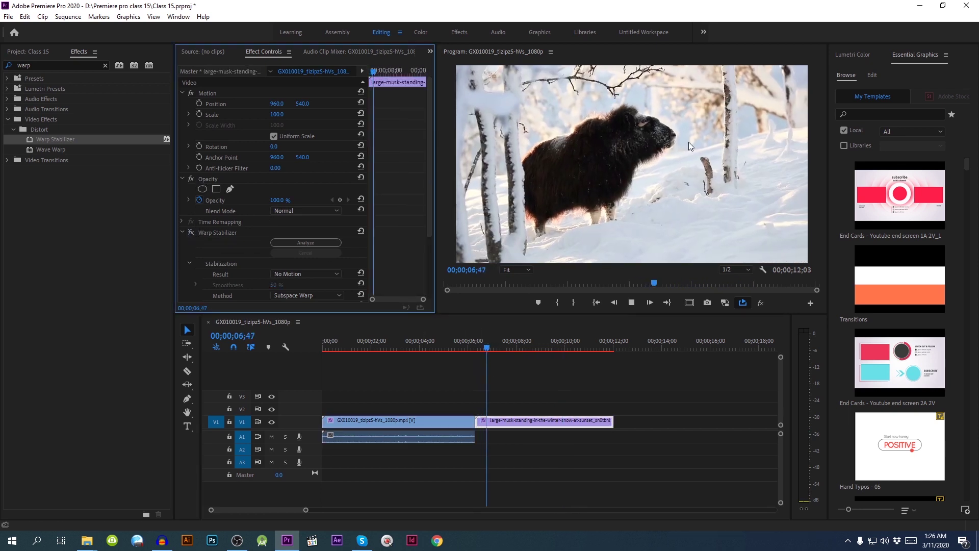
pyautogui.press('space')
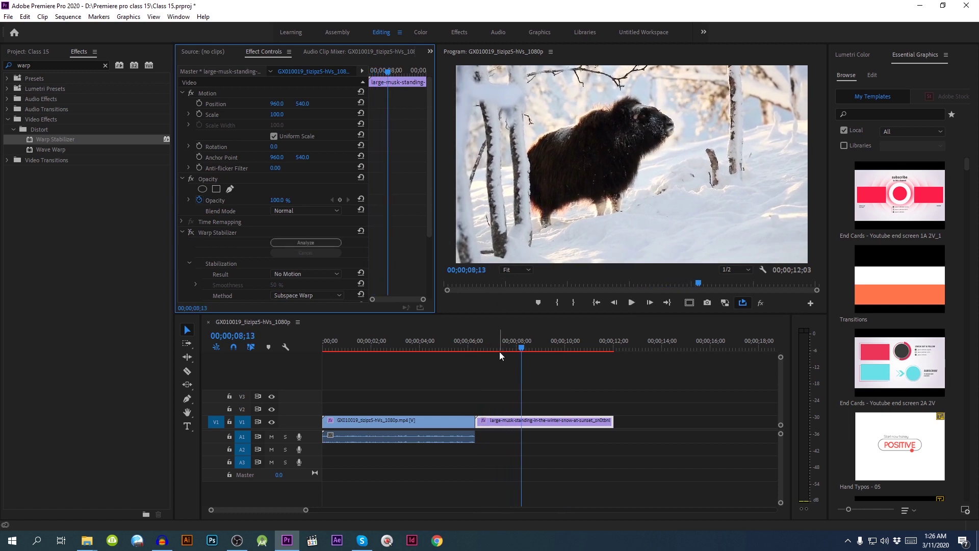
pyautogui.click(486, 349)
pyautogui.moveTo(486, 349); pyautogui.dragTo(478, 349)
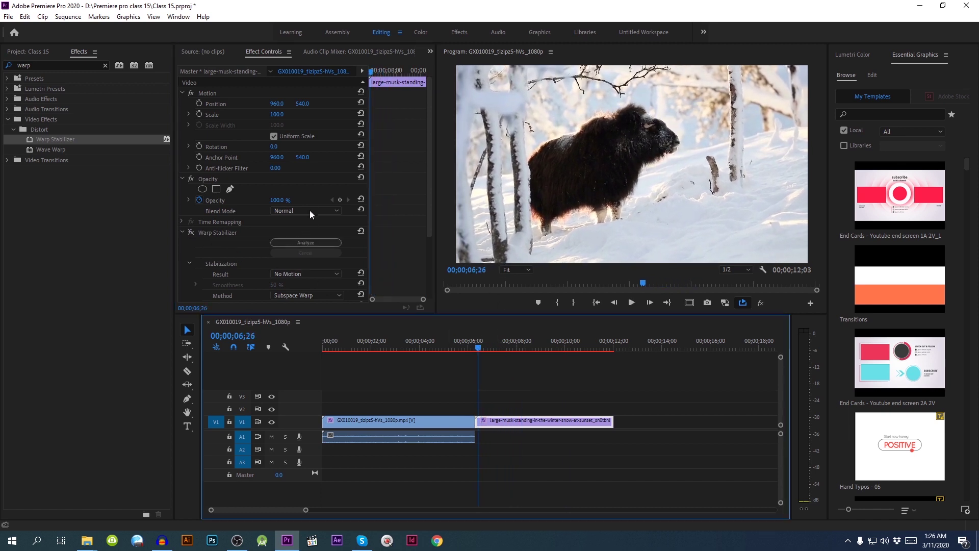
pyautogui.click(188, 234)
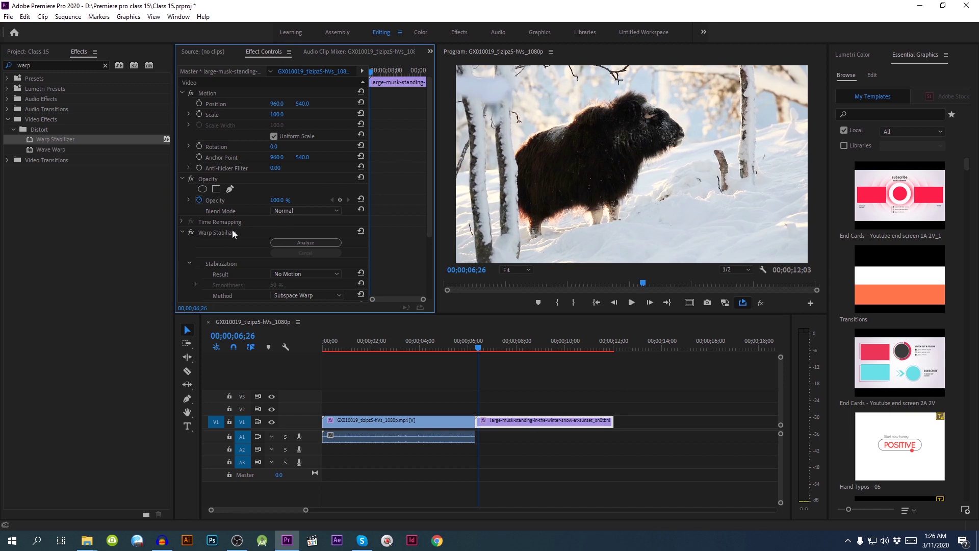
pyautogui.press('space')
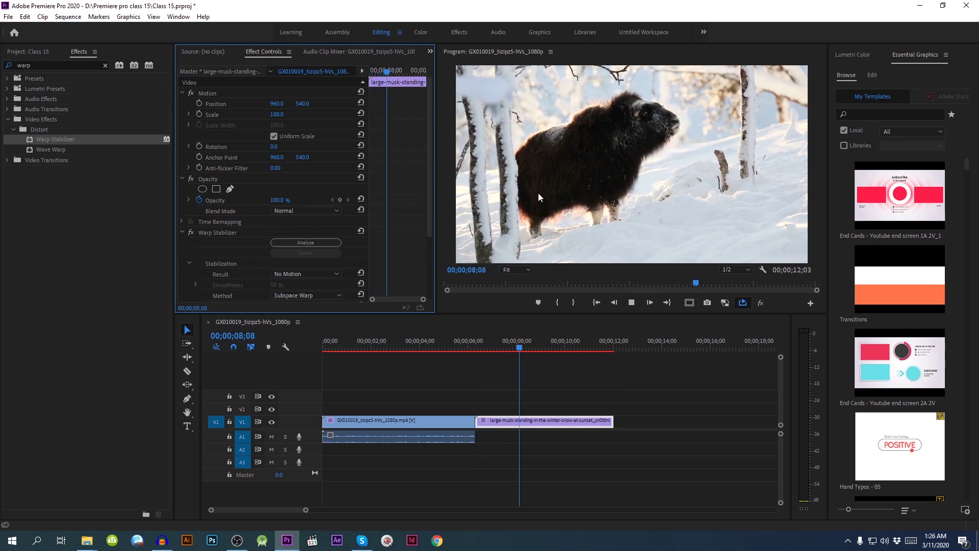
pyautogui.press('space')
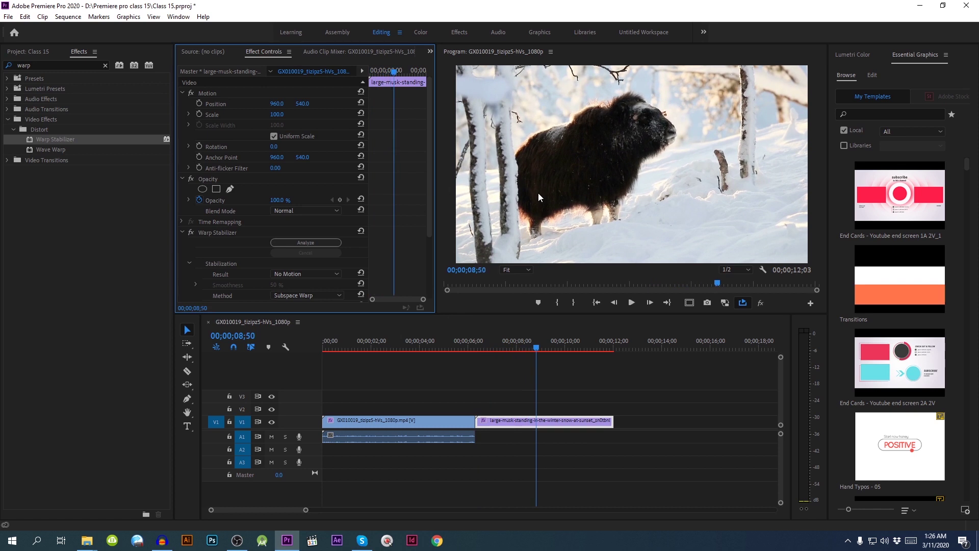